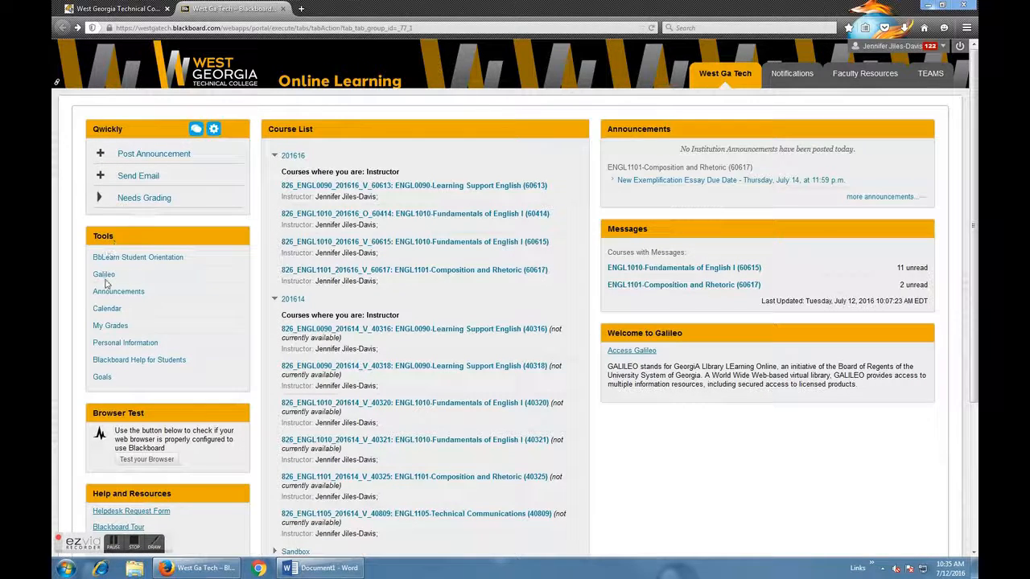
# Open GALILEO from the college portal and browse by type through General and Multi-disciplinary Resources to the Academic Search Complete database.
pyautogui.click(630, 351)
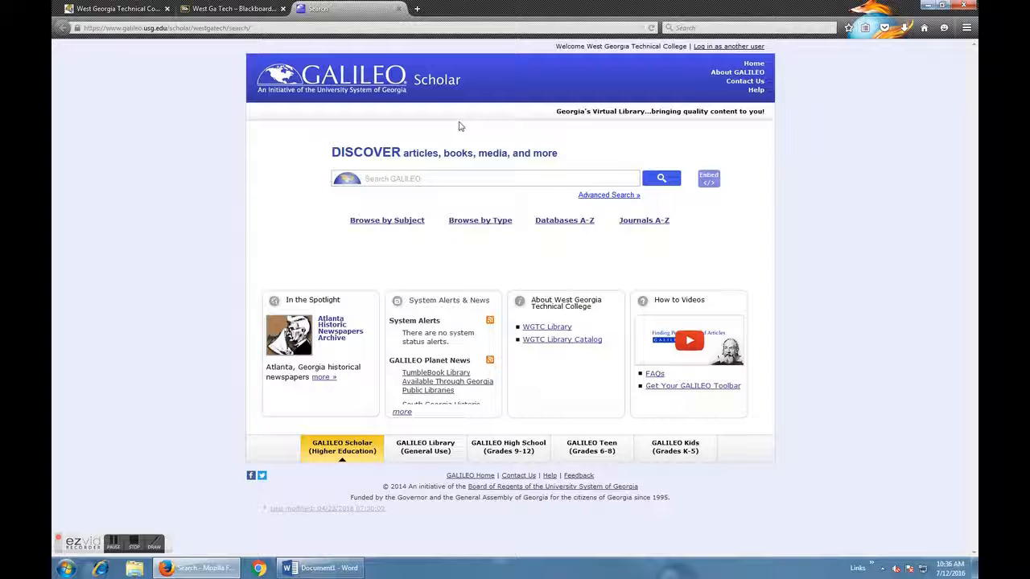
pyautogui.click(394, 177)
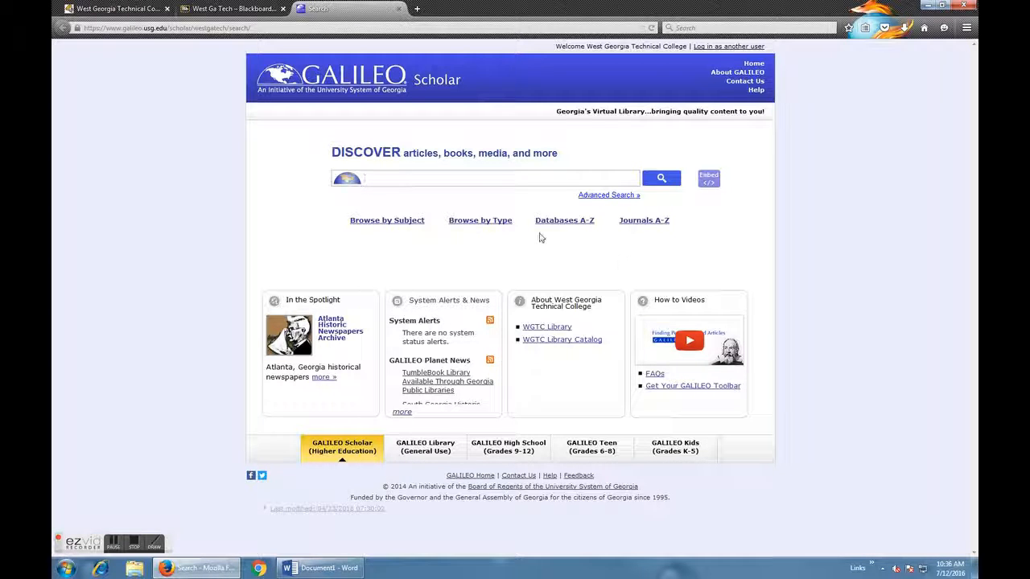
pyautogui.click(471, 222)
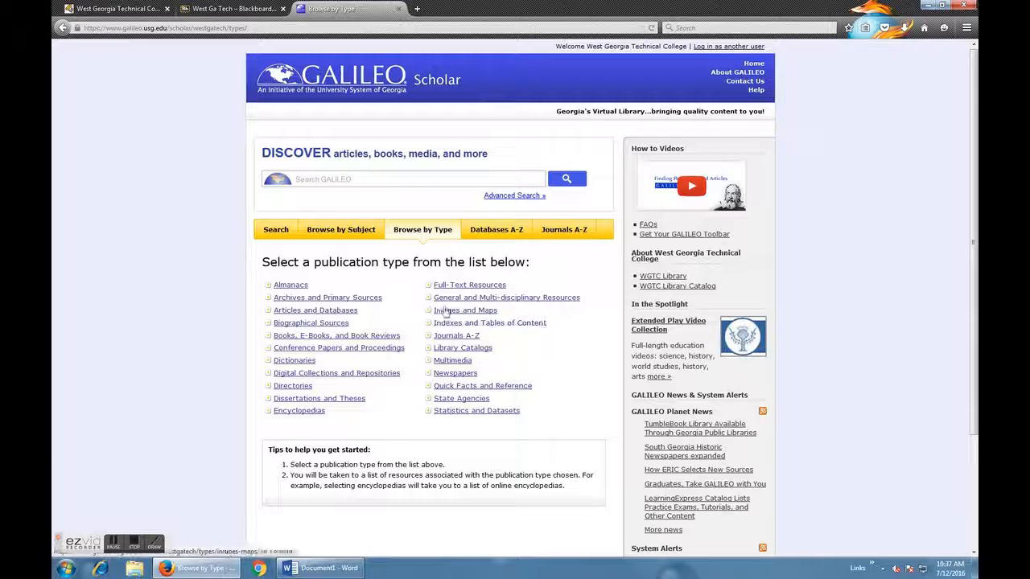
pyautogui.click(523, 300)
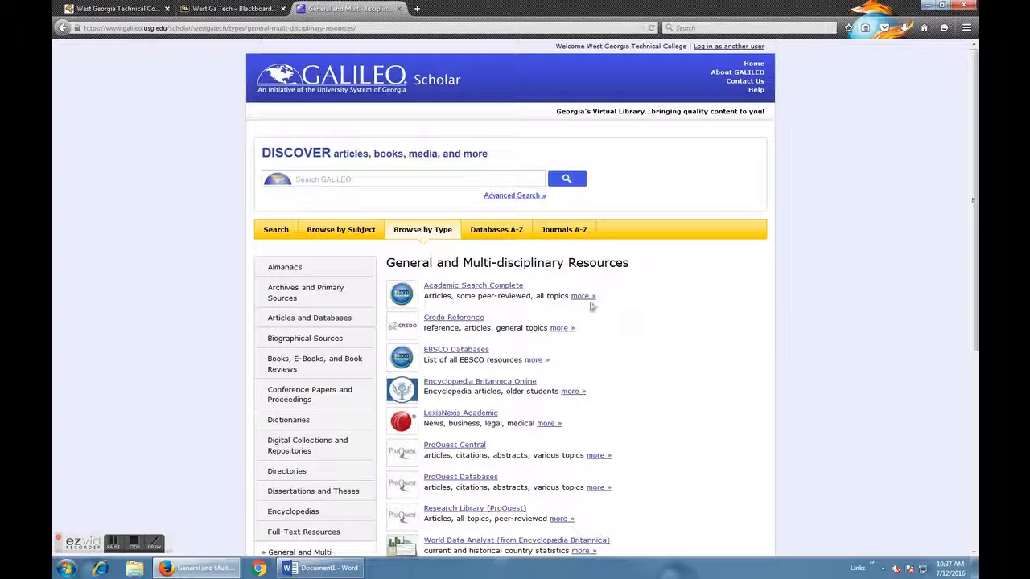
pyautogui.click(450, 291)
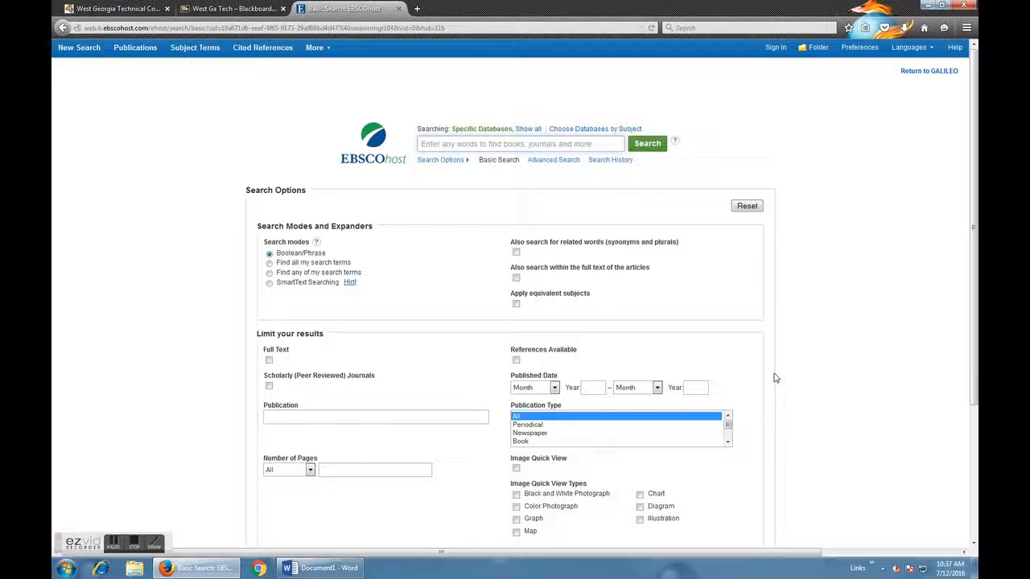
# Switch to Advanced Search and limit the results to Full Text and Scholarly (Peer Reviewed) Journals.
pyautogui.click(553, 160)
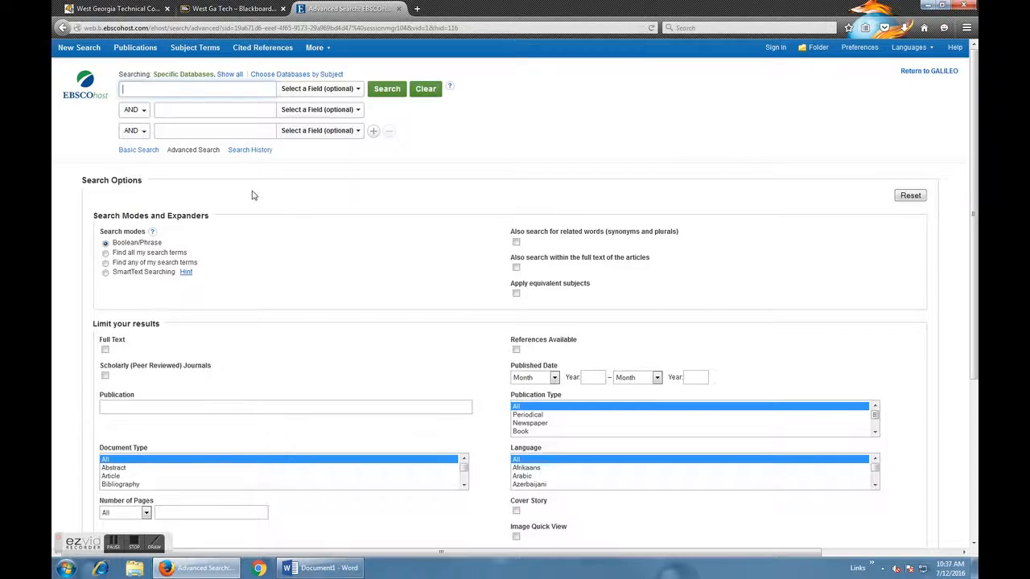
pyautogui.click(104, 351)
pyautogui.click(105, 376)
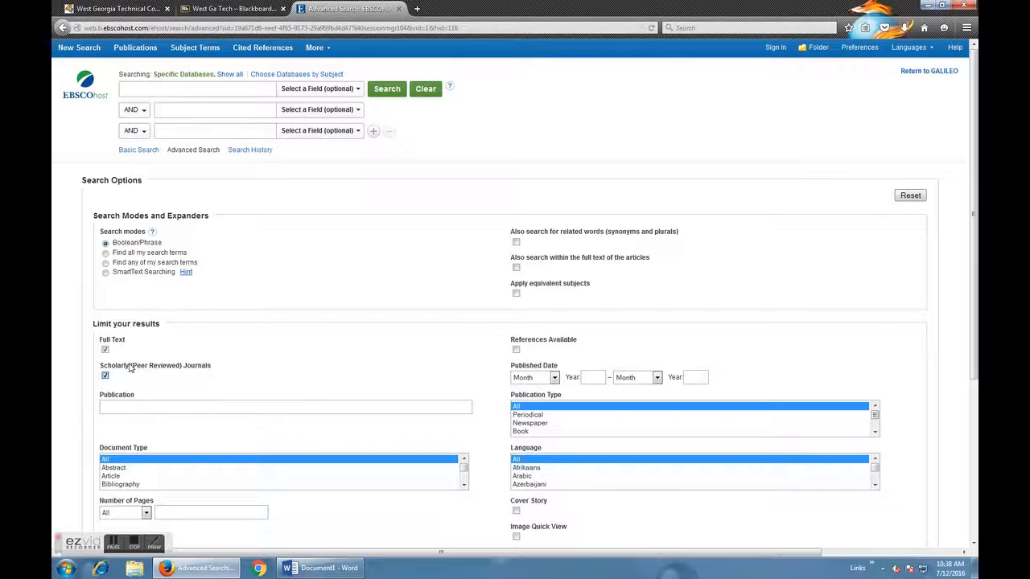
# Enter the exact phrase "junk foods in schools", including quotation marks, as the first search term.
pyautogui.click(147, 84)
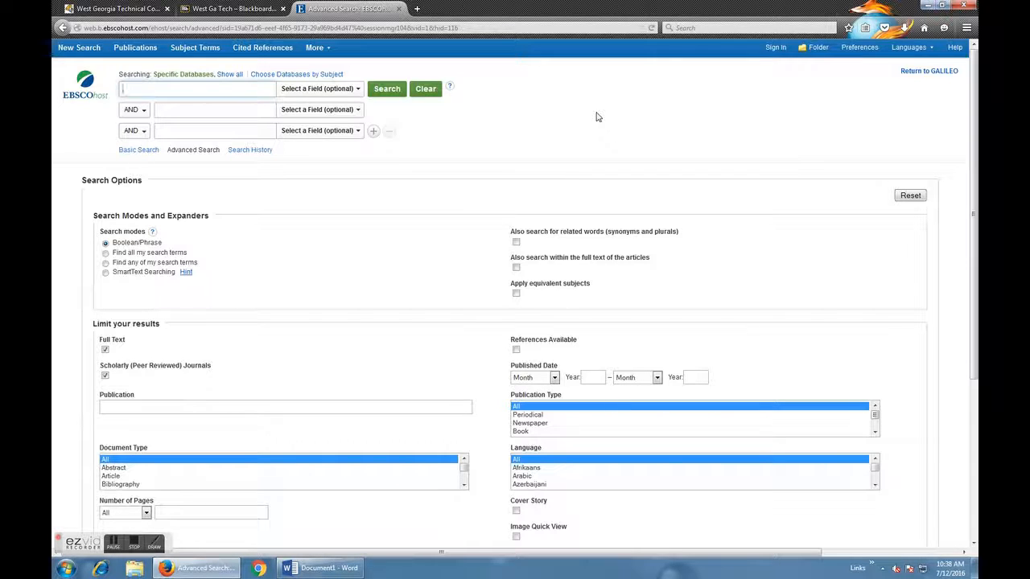
pyautogui.write('k')
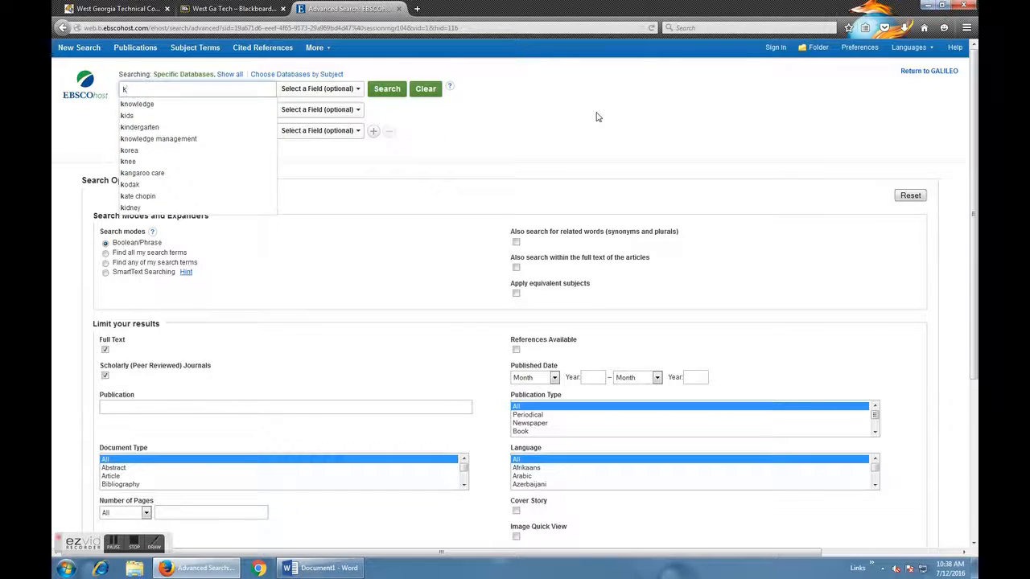
pyautogui.write('"junk')
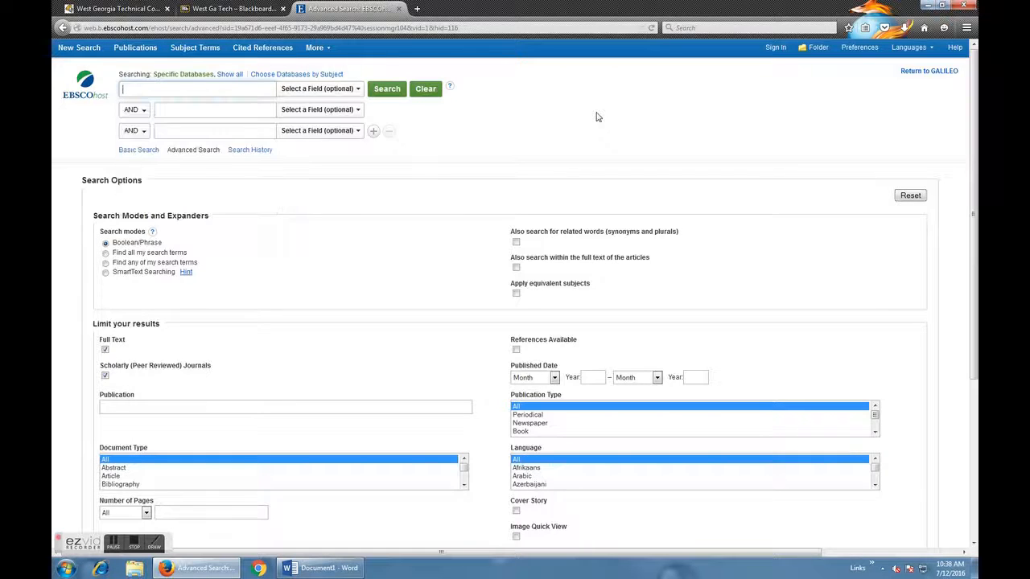
pyautogui.write(' foods')
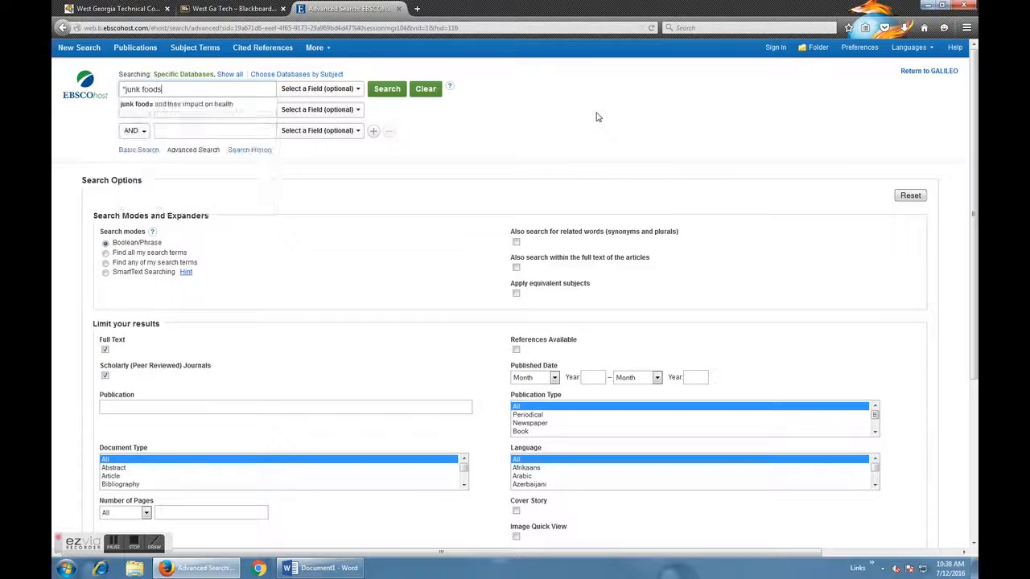
pyautogui.write('in schools"')
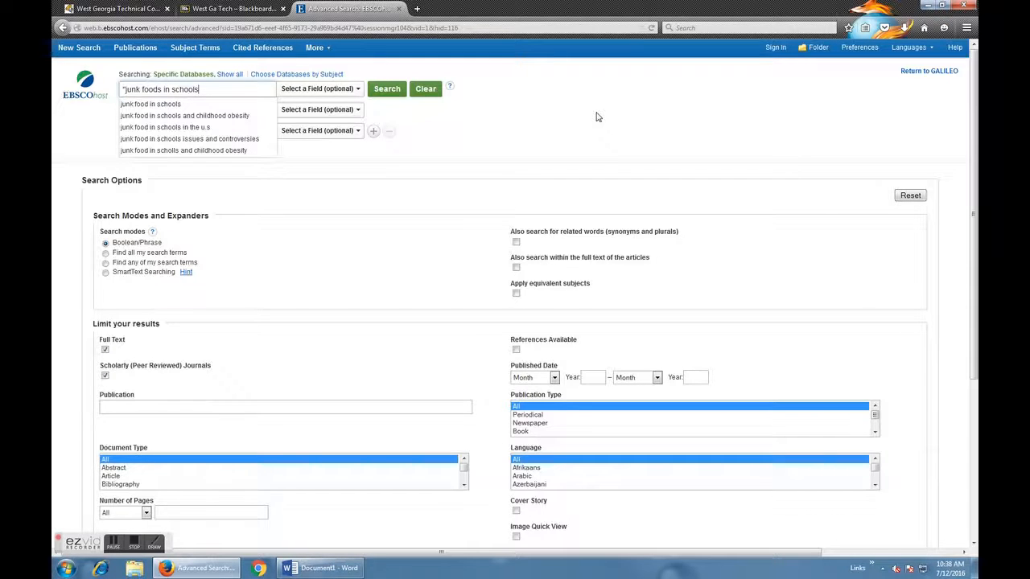
pyautogui.click(122, 89)
pyautogui.write('"')
pyautogui.click(539, 115)
# Enter "unhealthy snacks" AND schools as the second search term, with the snack phrase in quotation marks.
pyautogui.click(198, 111)
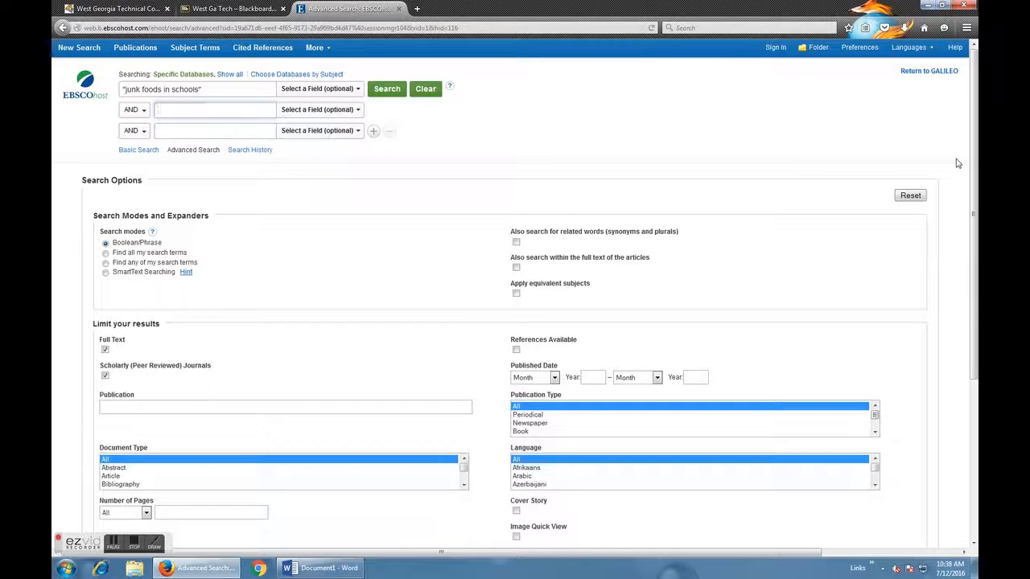
pyautogui.write('"unheadlth')
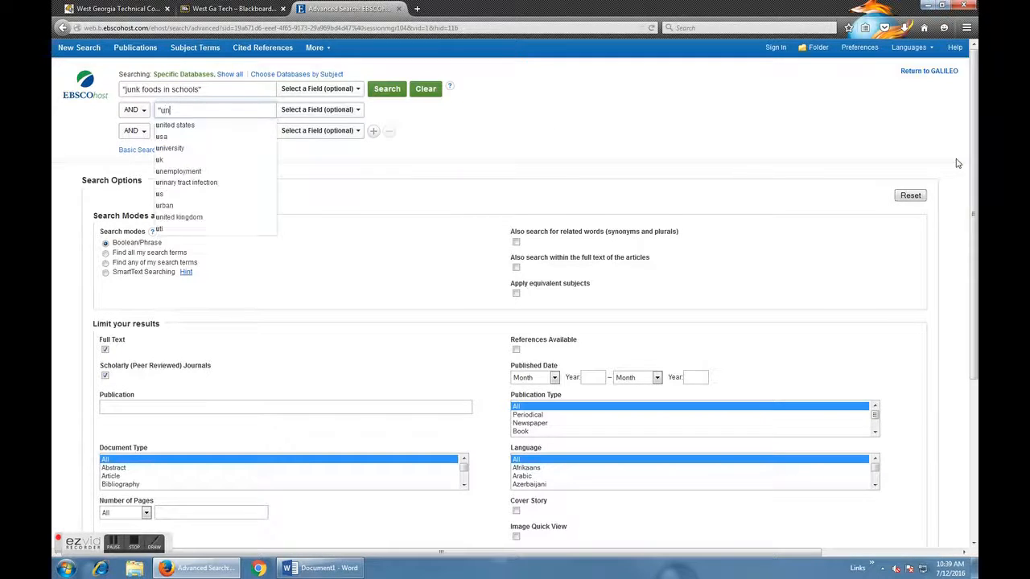
pyautogui.press('BackSpace')
pyautogui.press('BackSpace')
pyautogui.press('BackSpace')
pyautogui.press('BackSpace')
pyautogui.write('l')
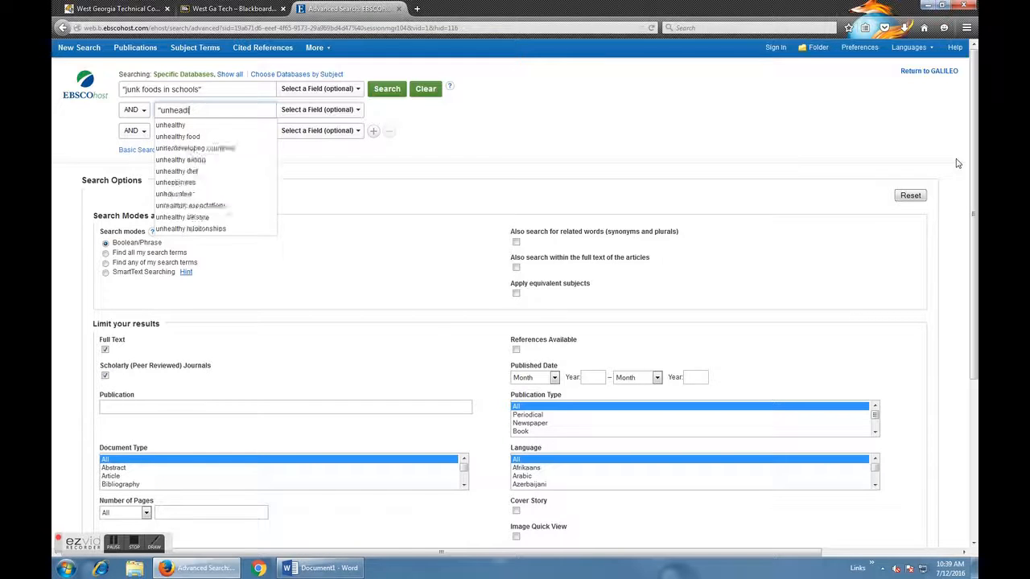
pyautogui.write('thy snacks" AND schools')
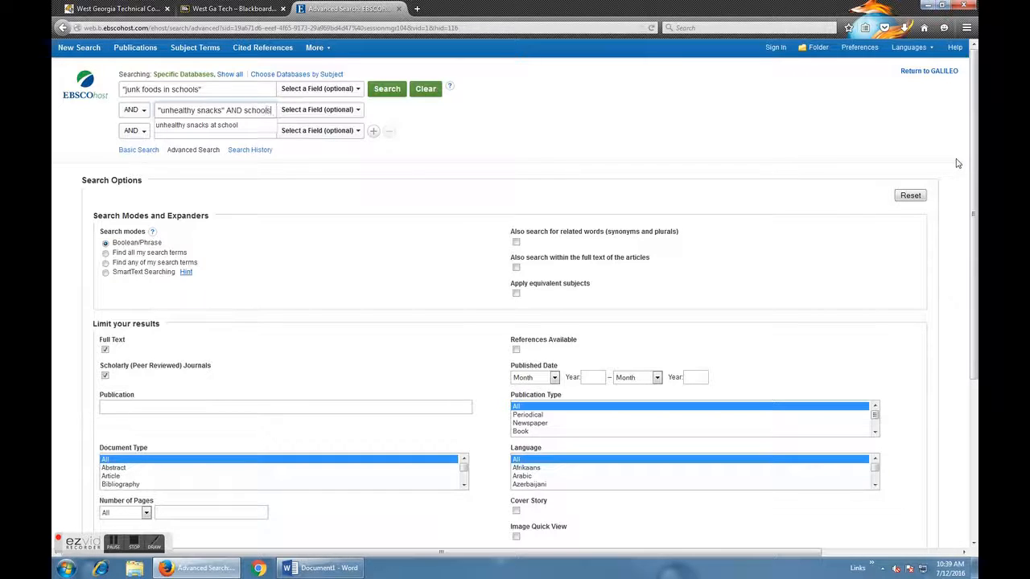
# Combine the first and second search terms with OR and run the search.
pyautogui.click(135, 110)
pyautogui.click(130, 129)
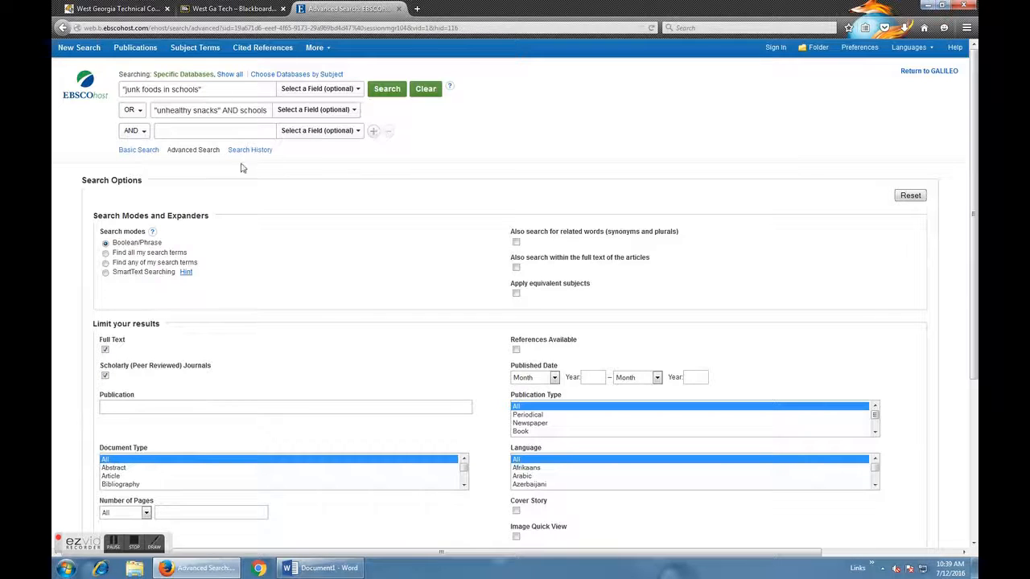
pyautogui.click(386, 89)
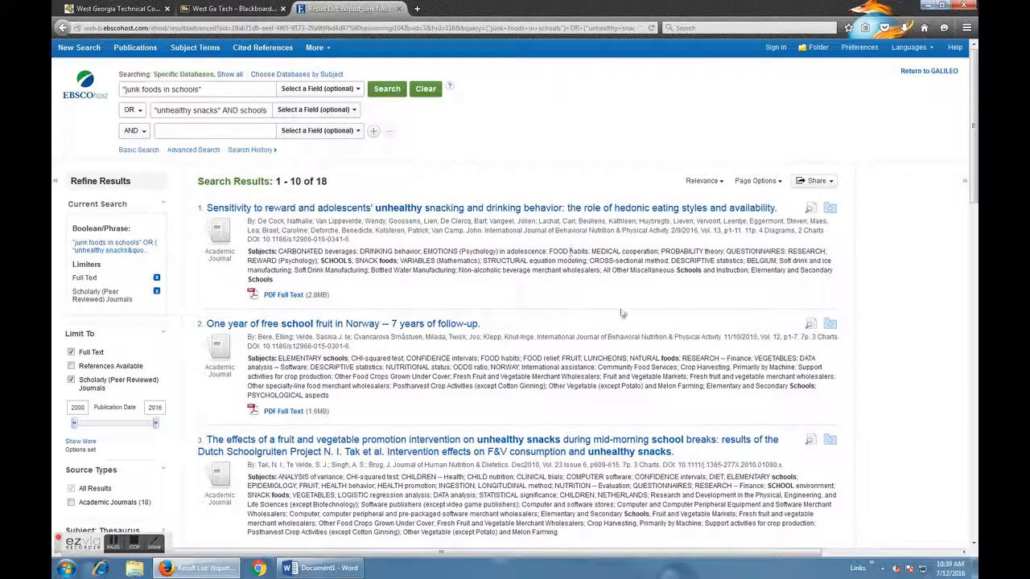
# Review the article titles and subjects on the first page of search results.
pyautogui.scroll(-5, 622, 313)
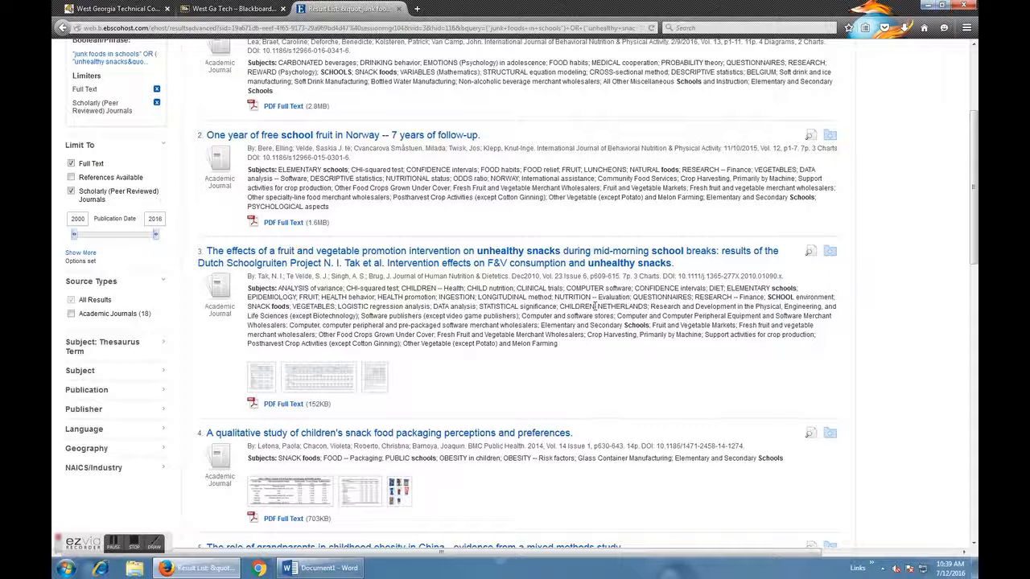
pyautogui.scroll(-3, 588, 296)
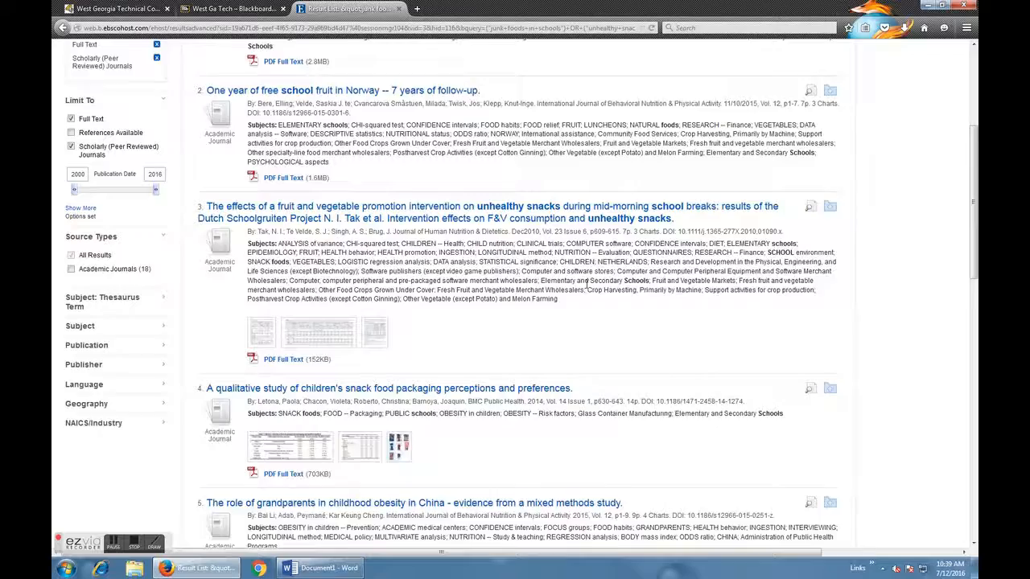
pyautogui.scroll(-3, 586, 289)
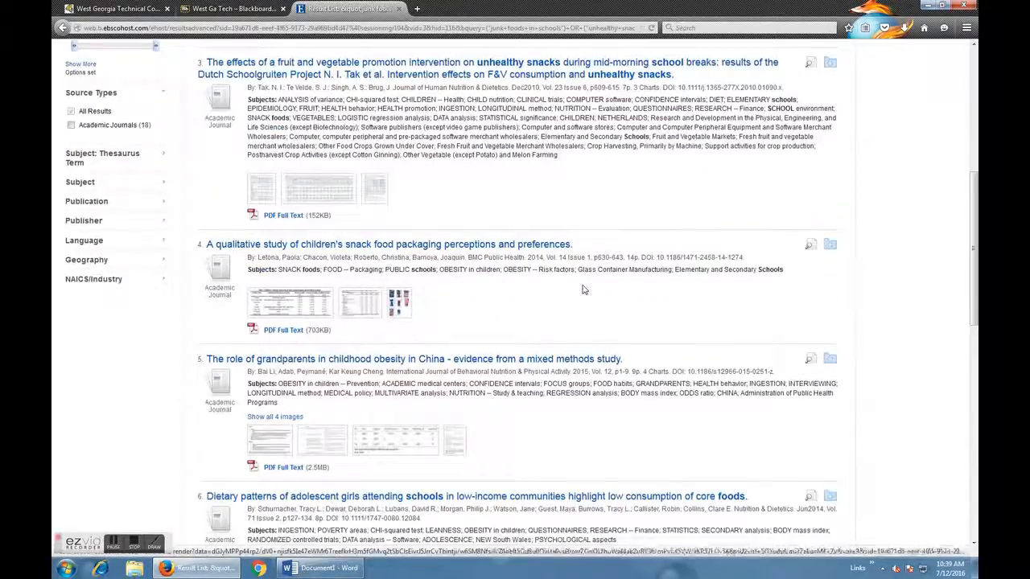
pyautogui.scroll(-6, 583, 289)
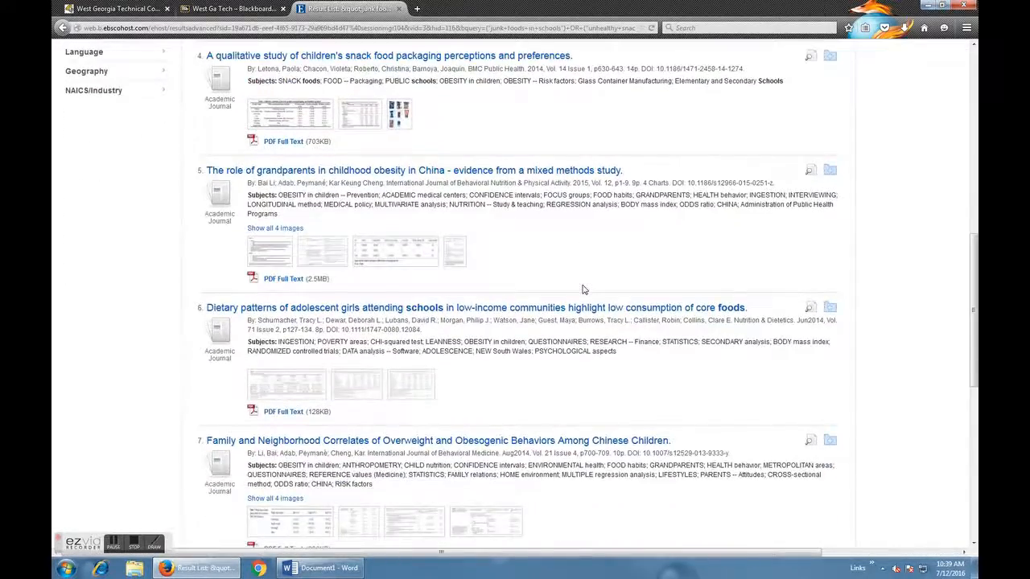
pyautogui.scroll(-3, 583, 289)
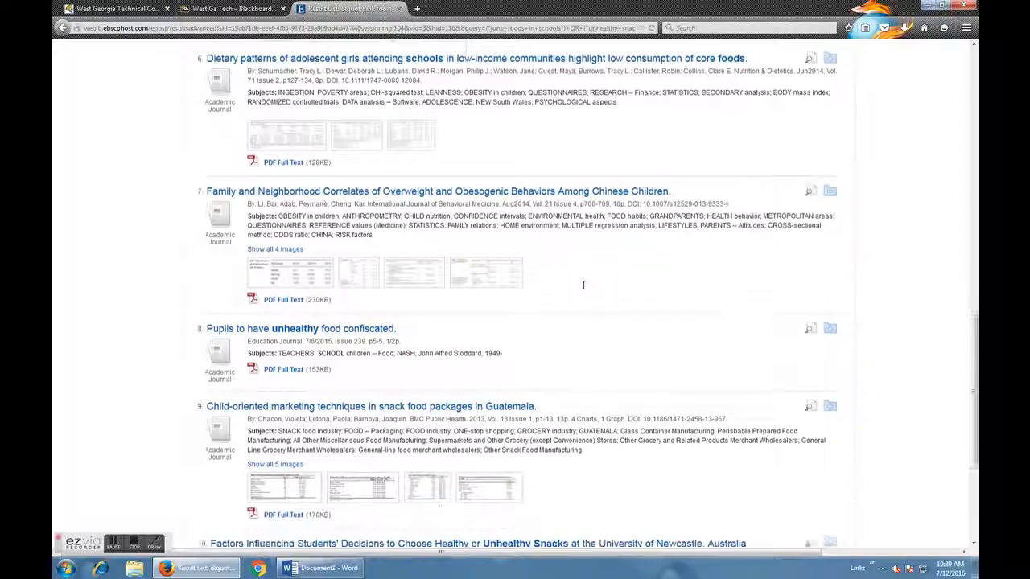
pyautogui.scroll(-2, 583, 289)
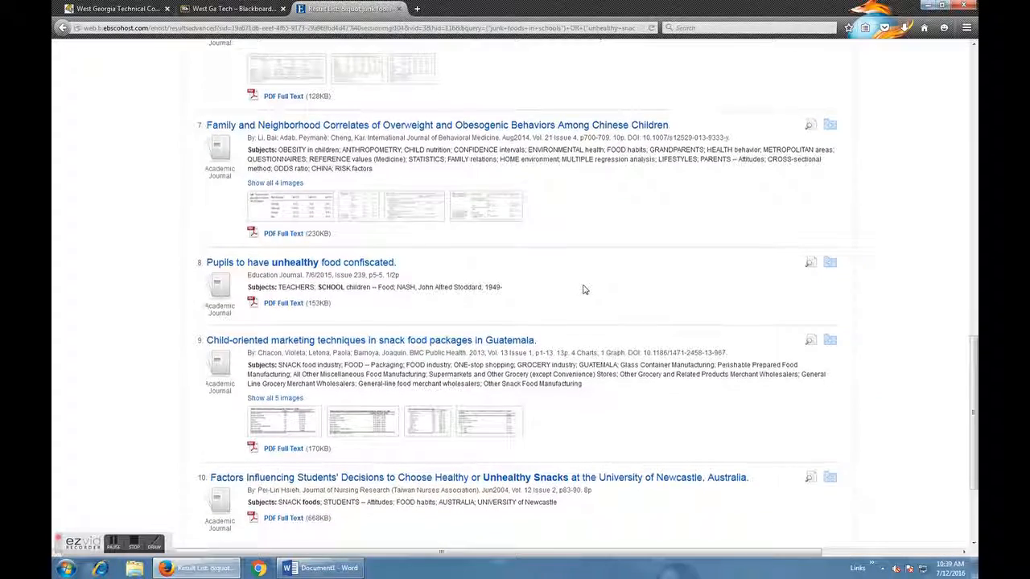
pyautogui.scroll(-2, 583, 289)
pyautogui.scroll(-2, 585, 290)
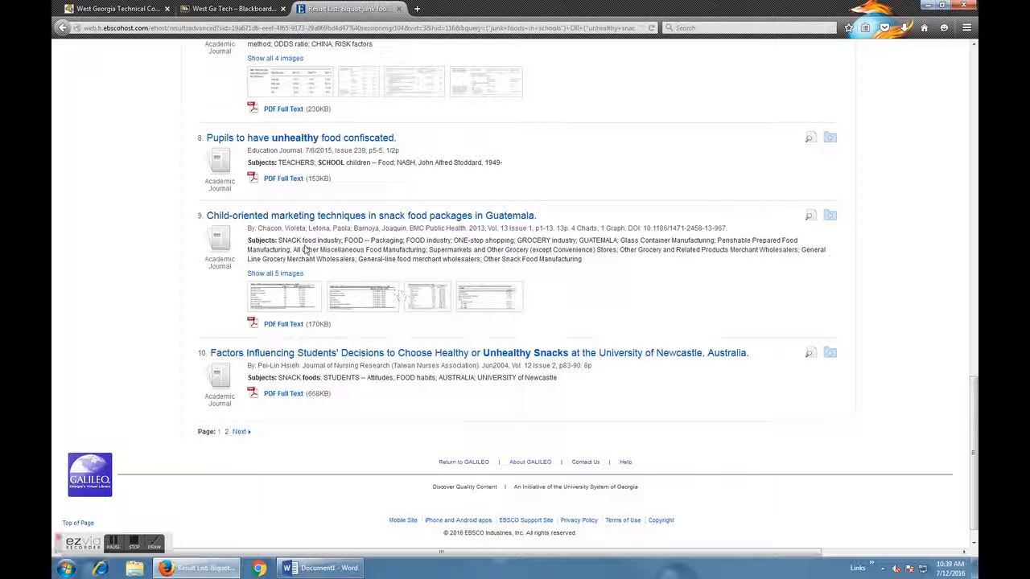
pyautogui.scroll(-1, 305, 245)
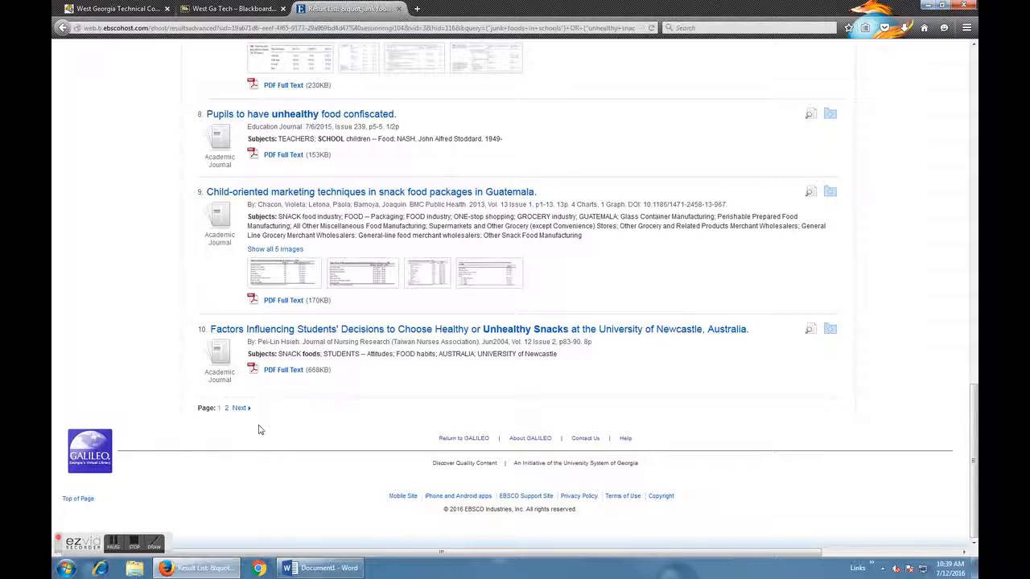
# Review the second page of results and open the detailed record of "Snack ban proposed in schools" to read its abstract.
pyautogui.click(239, 409)
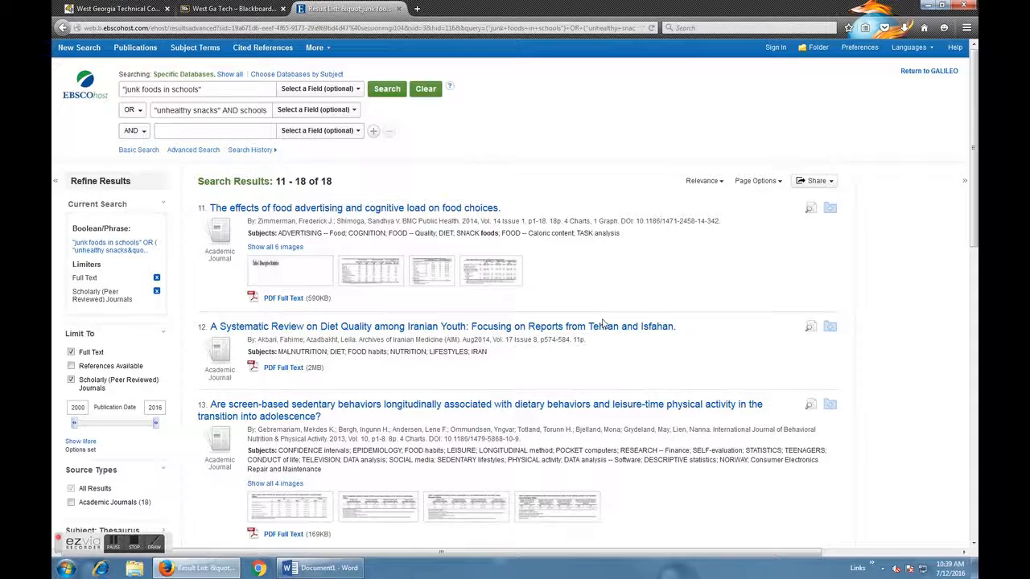
pyautogui.scroll(-1, 601, 324)
pyautogui.scroll(-5, 602, 324)
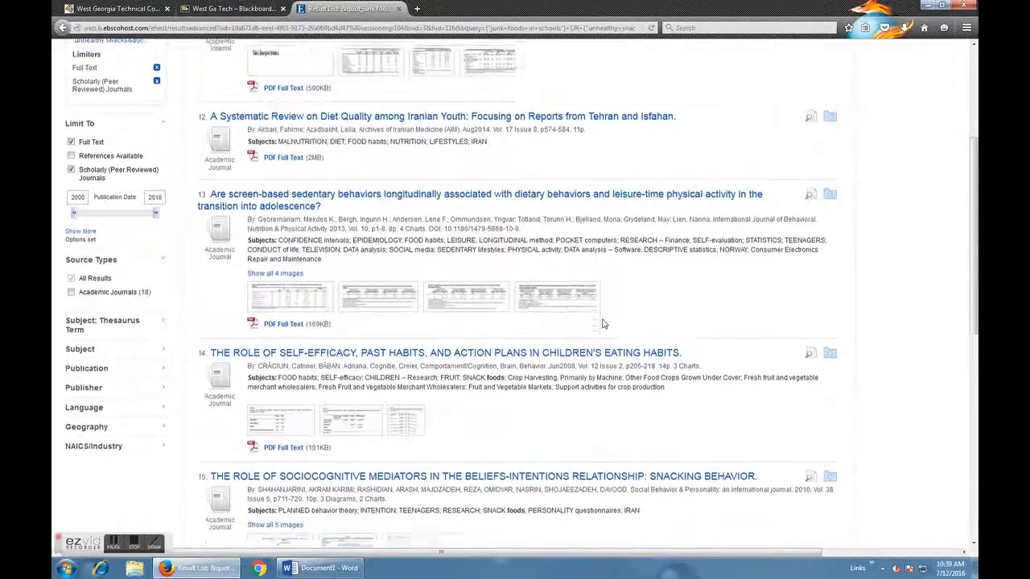
pyautogui.scroll(-2, 601, 320)
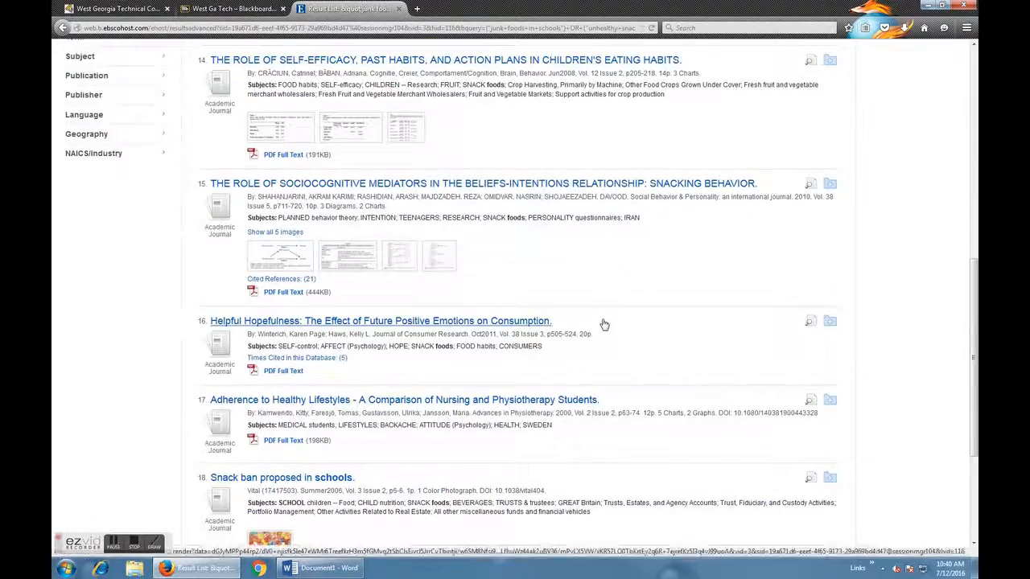
pyautogui.scroll(-1, 603, 321)
pyautogui.scroll(-1, 603, 323)
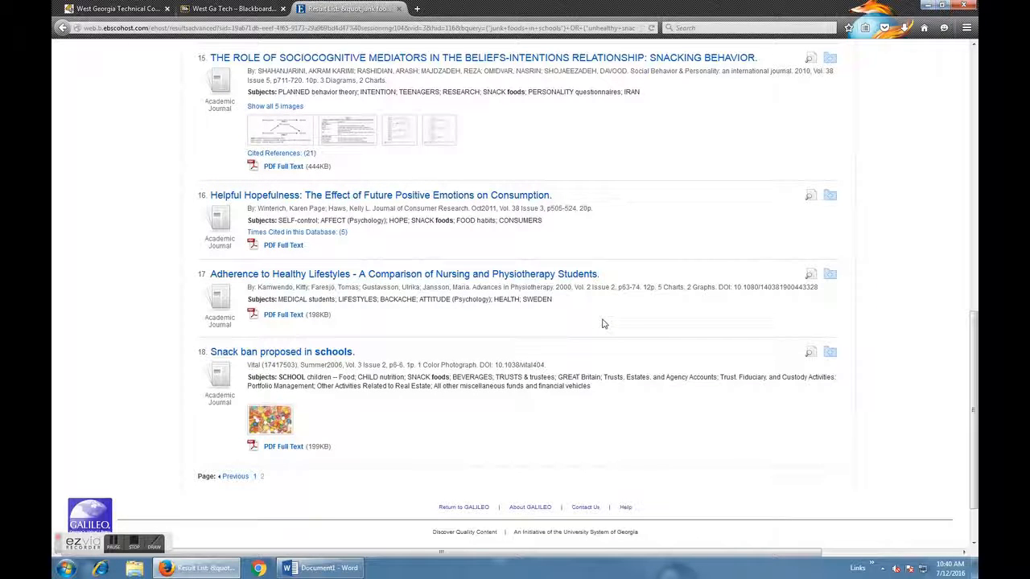
pyautogui.click(283, 354)
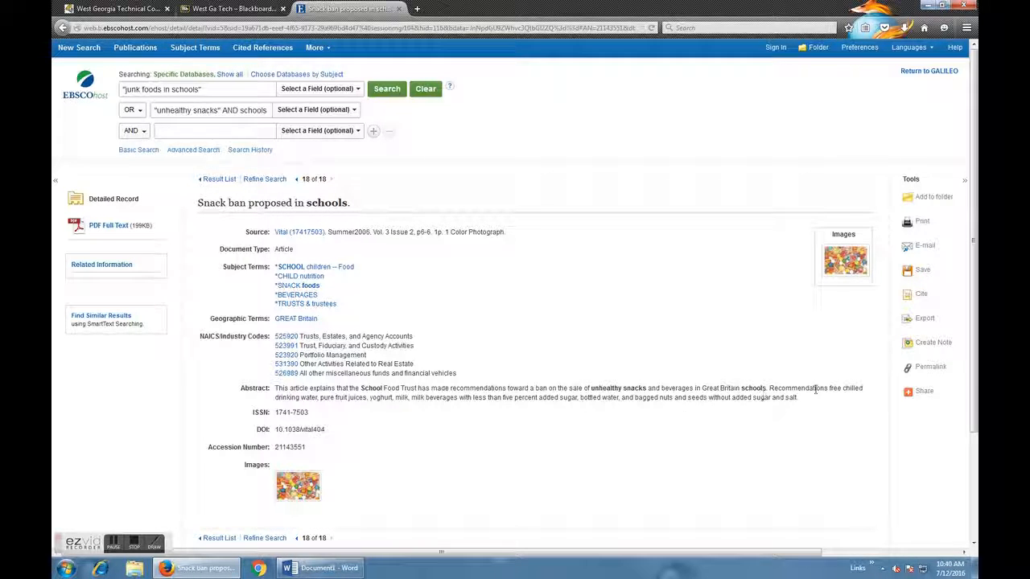
# Return to the result list and replace the first search term with "vending machines in public schools" in quotation marks.
pyautogui.click(62, 28)
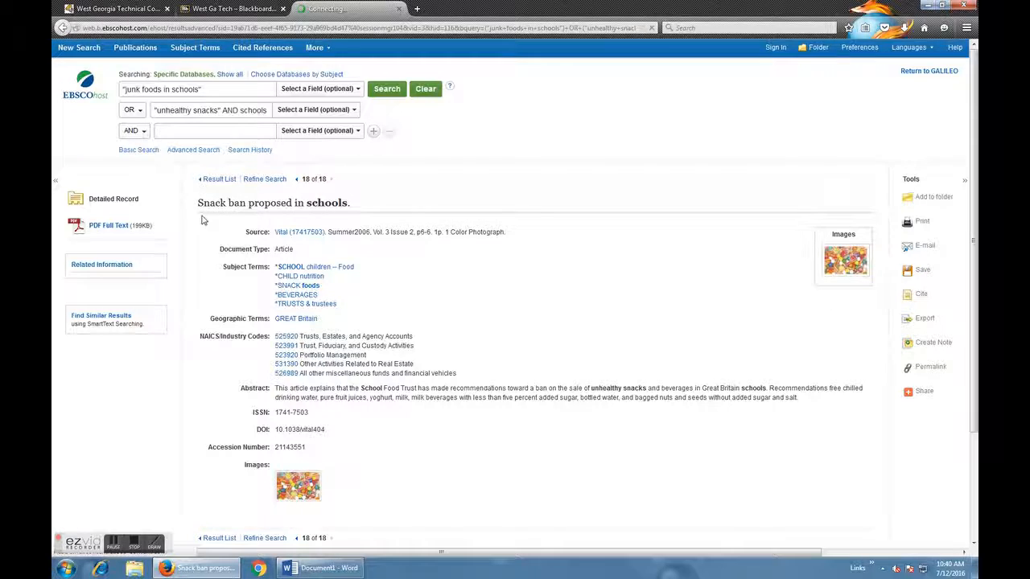
pyautogui.scroll(10, 545, 354)
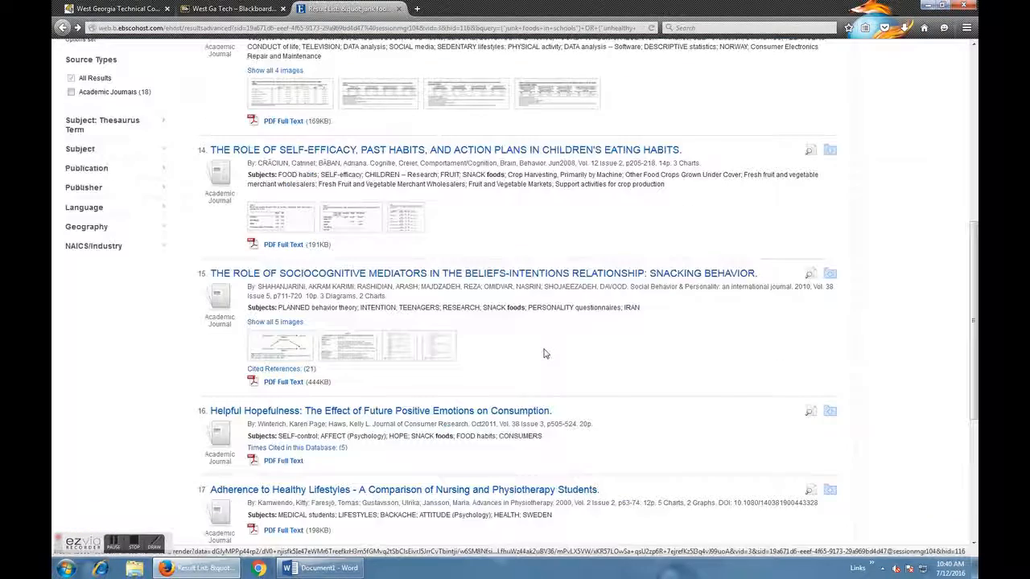
pyautogui.moveTo(222, 90); pyautogui.dragTo(91, 90)
pyautogui.write('"ver')
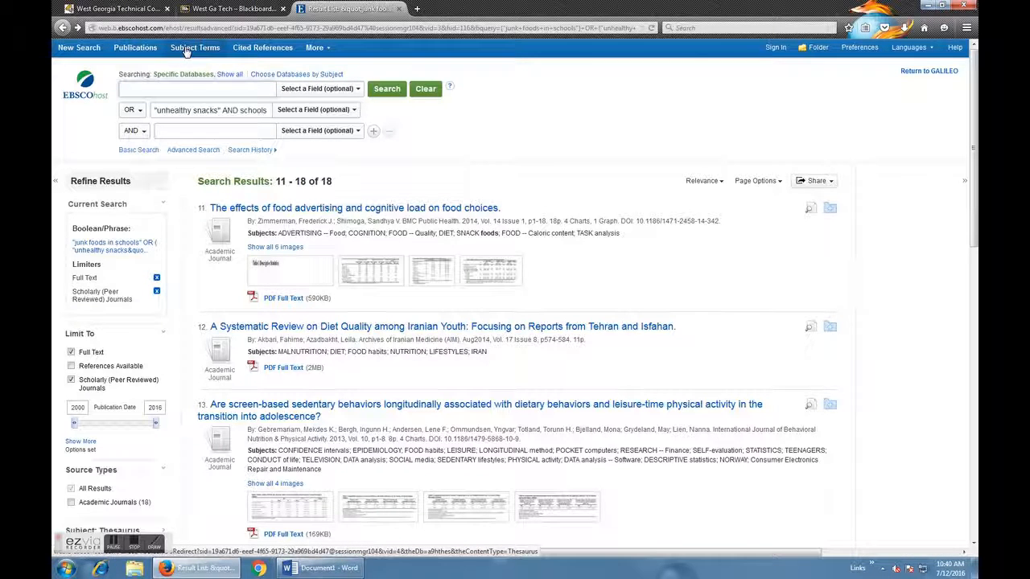
pyautogui.write('ding ')
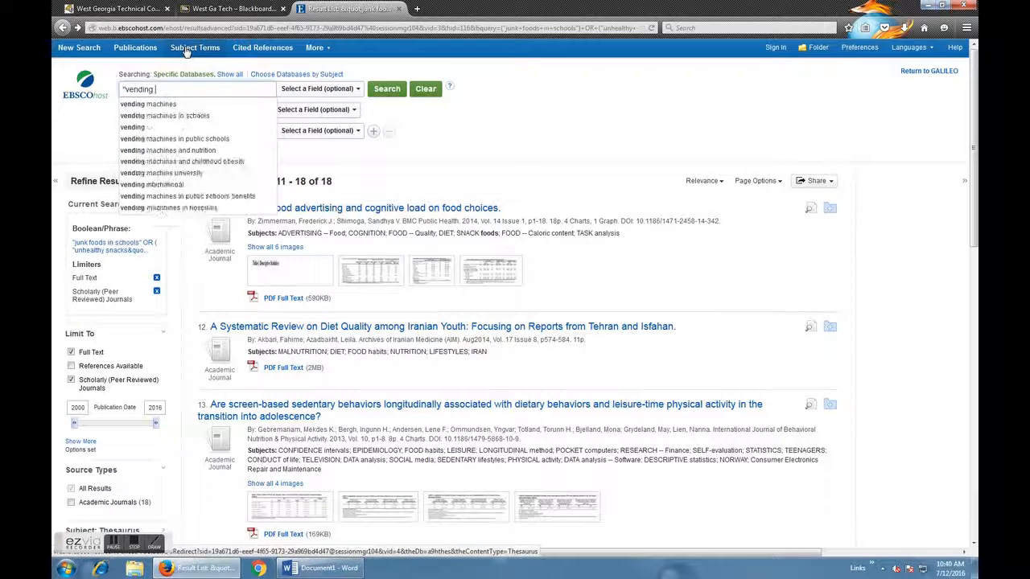
pyautogui.write('machines in s')
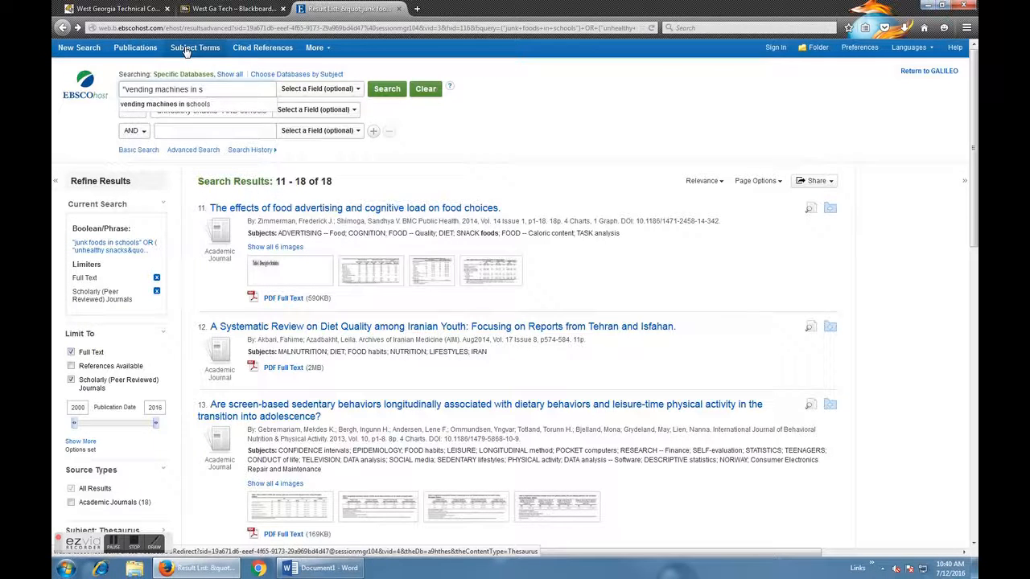
pyautogui.press('BackSpace')
pyautogui.write('public sh')
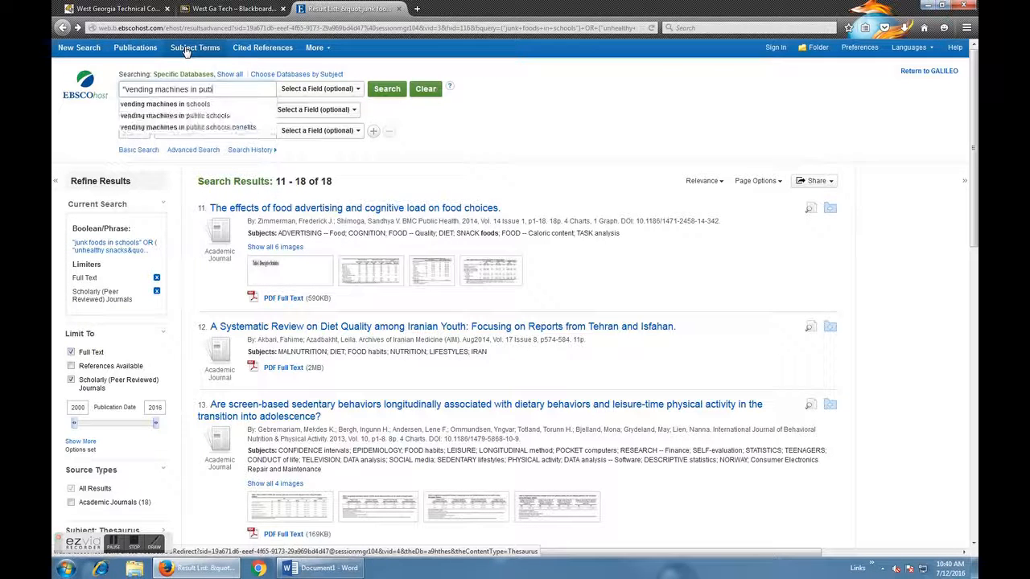
pyautogui.write('chools"')
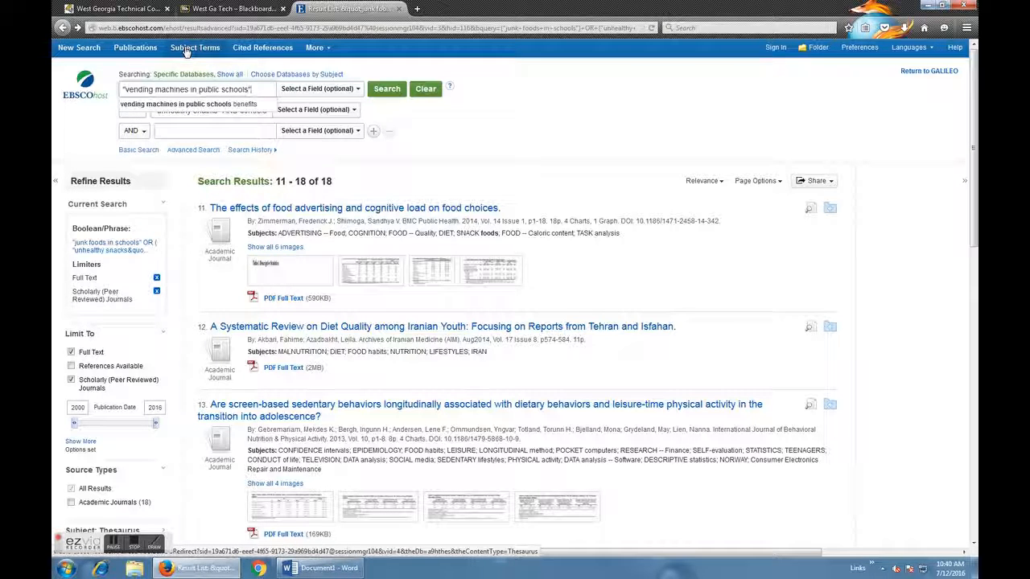
pyautogui.press('Tab')
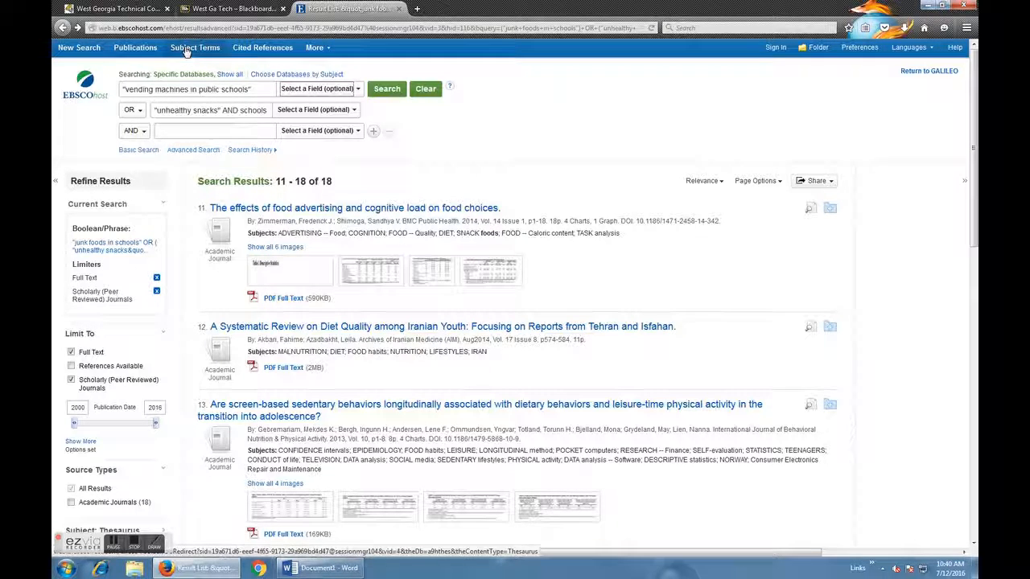
# Replace the second search term with negative effects and combine it with the first term using AND.
pyautogui.moveTo(155, 109); pyautogui.dragTo(268, 111)
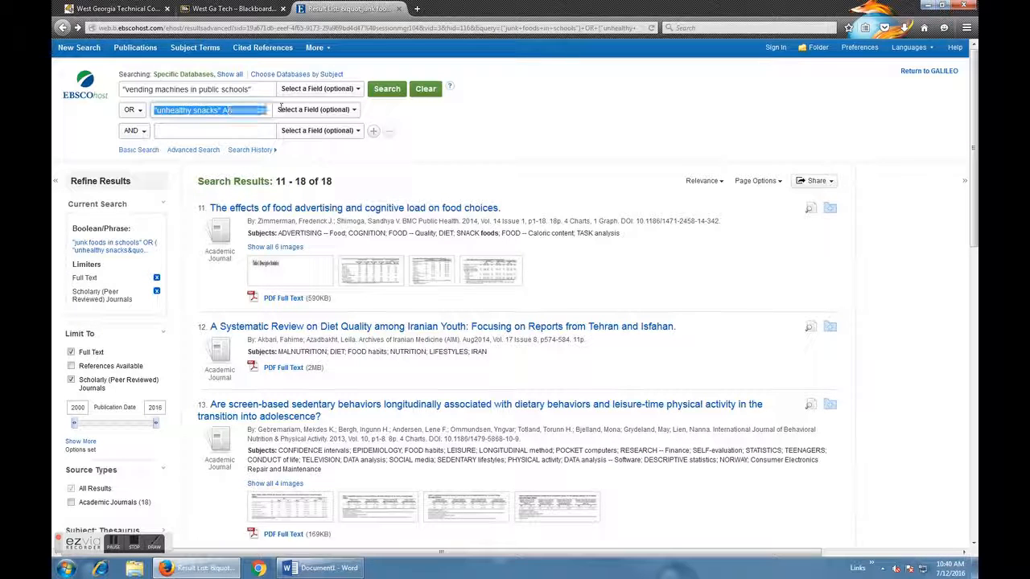
pyautogui.press('BackSpace')
pyautogui.click(134, 109)
pyautogui.click(131, 123)
pyautogui.click(174, 110)
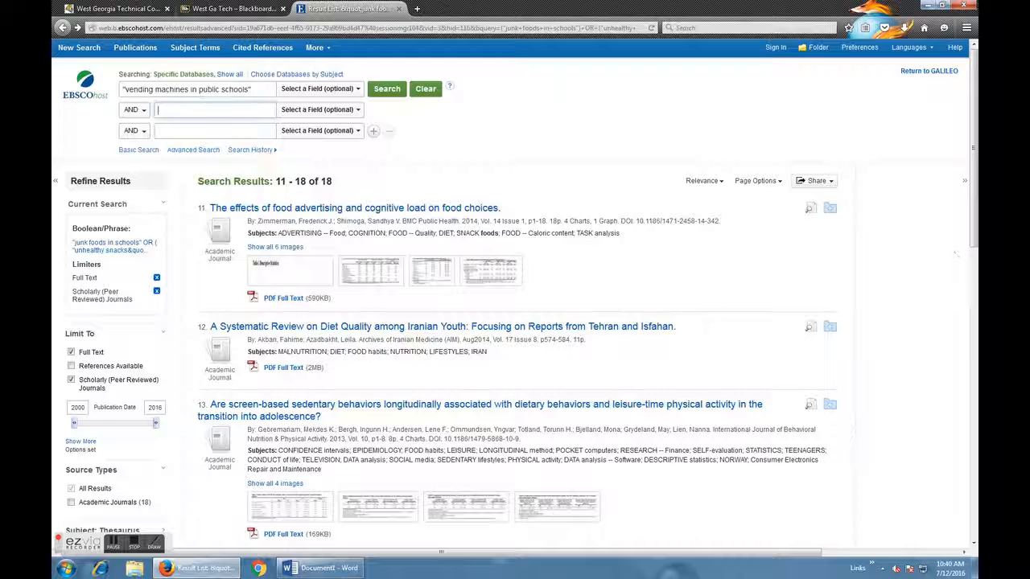
pyautogui.write('negative effects')
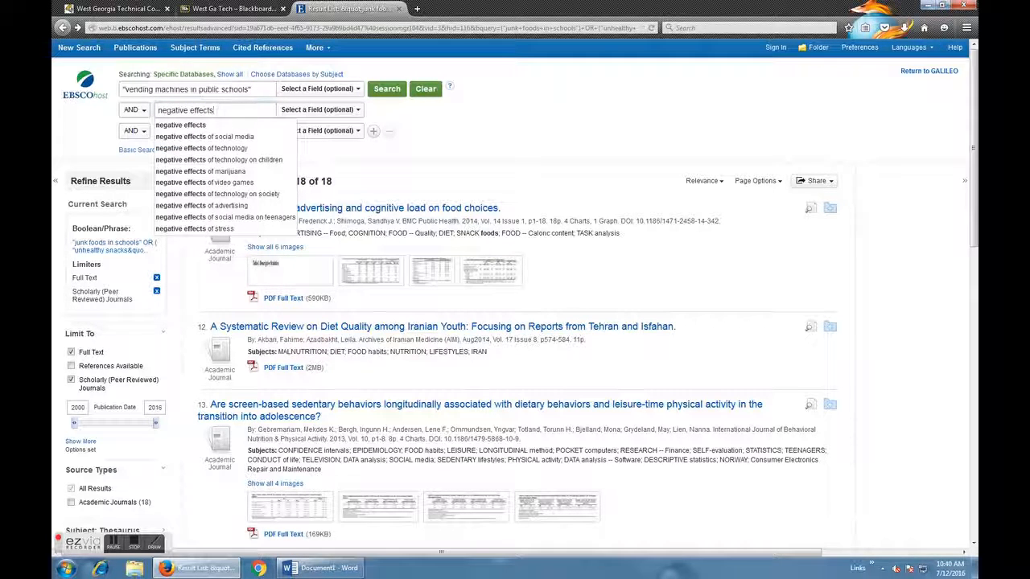
# Run the search and look over the articles it returns.
pyautogui.click(454, 128)
pyautogui.click(389, 92)
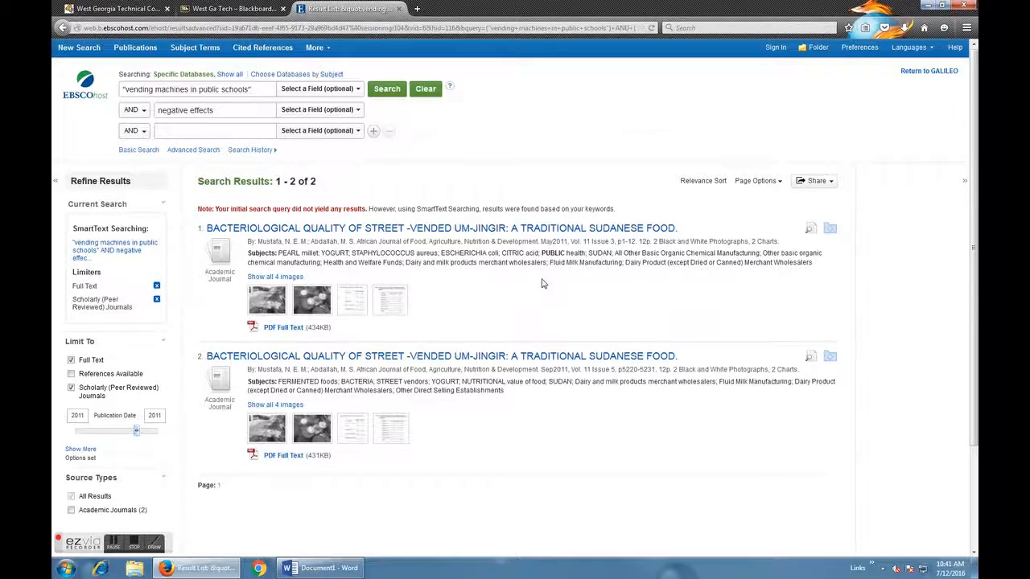
pyautogui.scroll(-2, 541, 283)
pyautogui.scroll(2, 150, 131)
# Replace the first search term with negative effects of vending machine food on children, without quotation marks.
pyautogui.moveTo(253, 89); pyautogui.dragTo(121, 90)
pyautogui.press('BackSpace')
pyautogui.write('negative effects of ven')
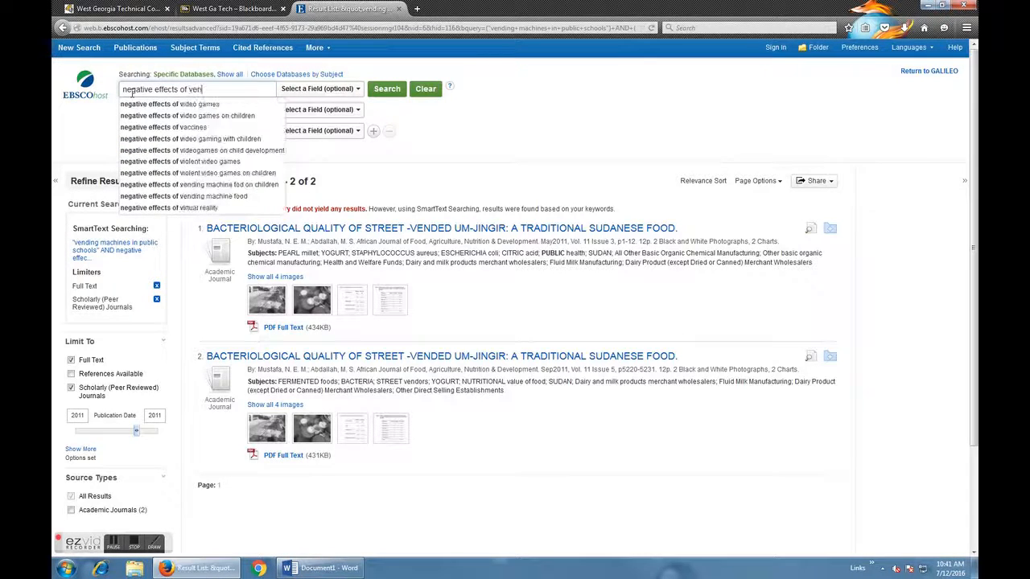
pyautogui.write('ding machine food on children')
pyautogui.click(96, 139)
# Clear the second search term and run the search with the first term only.
pyautogui.moveTo(213, 110); pyautogui.dragTo(158, 110)
pyautogui.press('BackSpace')
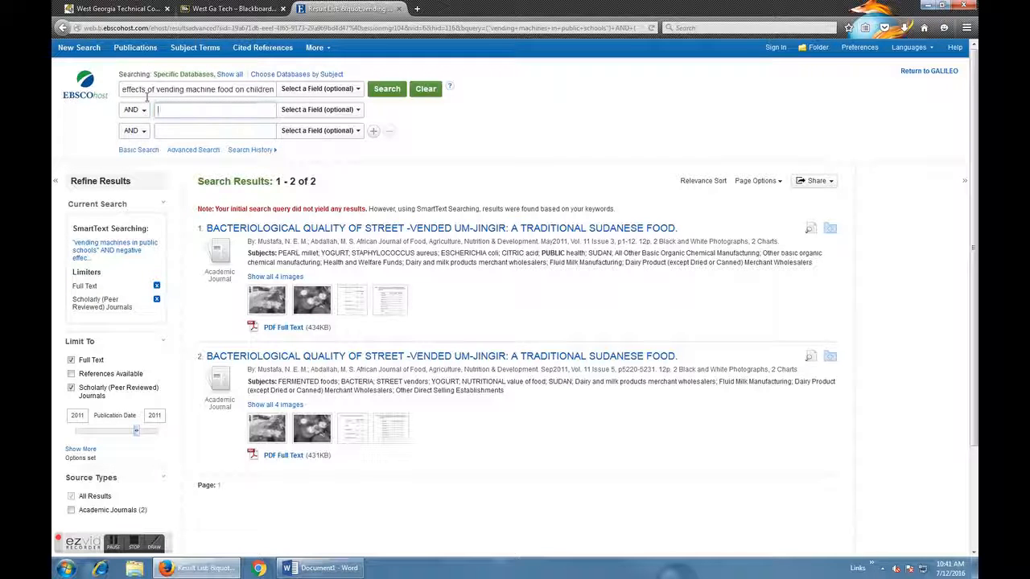
pyautogui.click(386, 88)
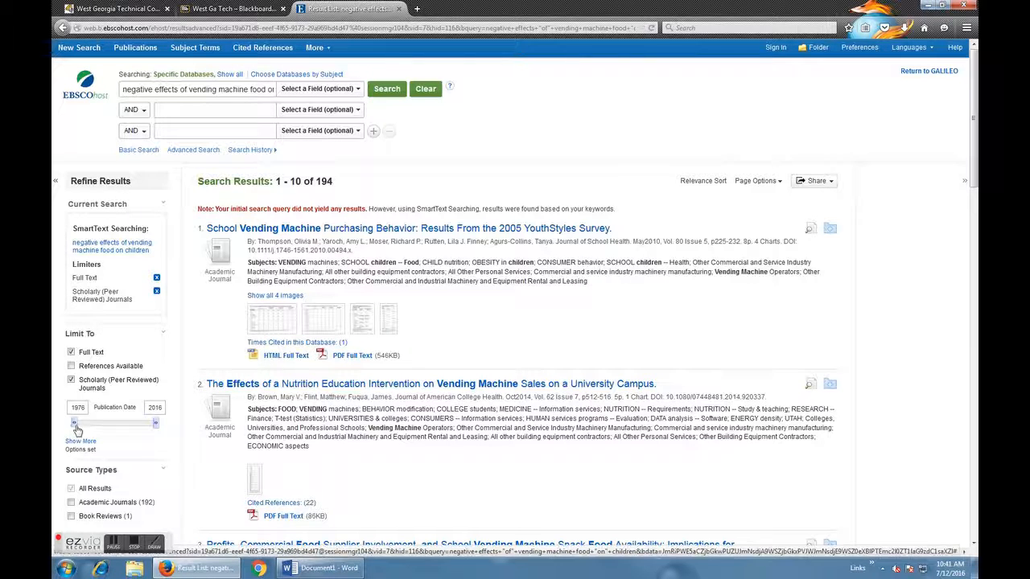
# Limit the results to articles published from 2010 to 2016.
pyautogui.moveTo(75, 427); pyautogui.dragTo(115, 428)
pyautogui.moveTo(118, 427); pyautogui.dragTo(146, 429)
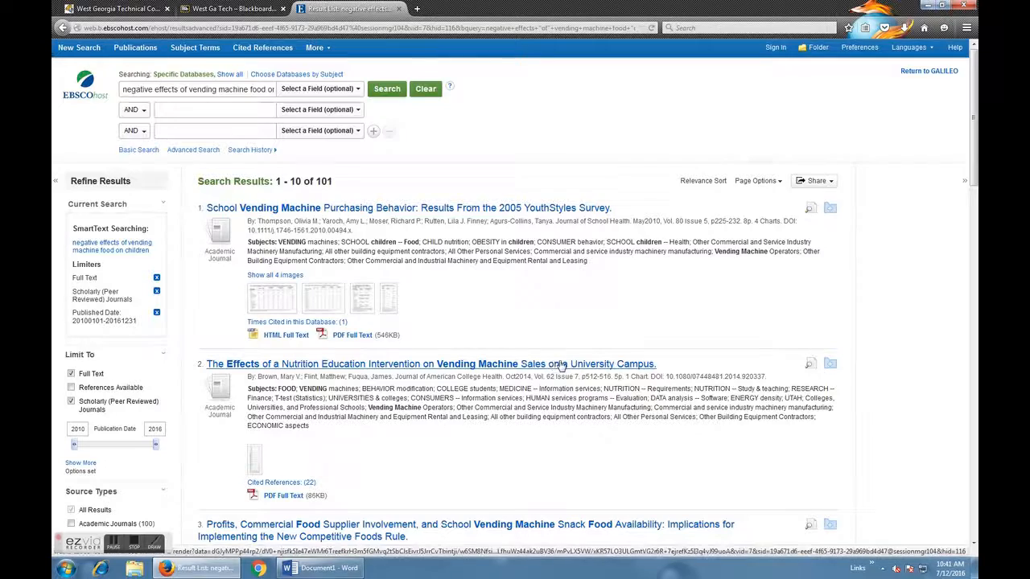
# Open the detailed record of "Profits, Commercial Food Supplier Involvement, and School Vending Machine Snack Food Availability" from the results and look through it.
pyautogui.scroll(-2, 559, 444)
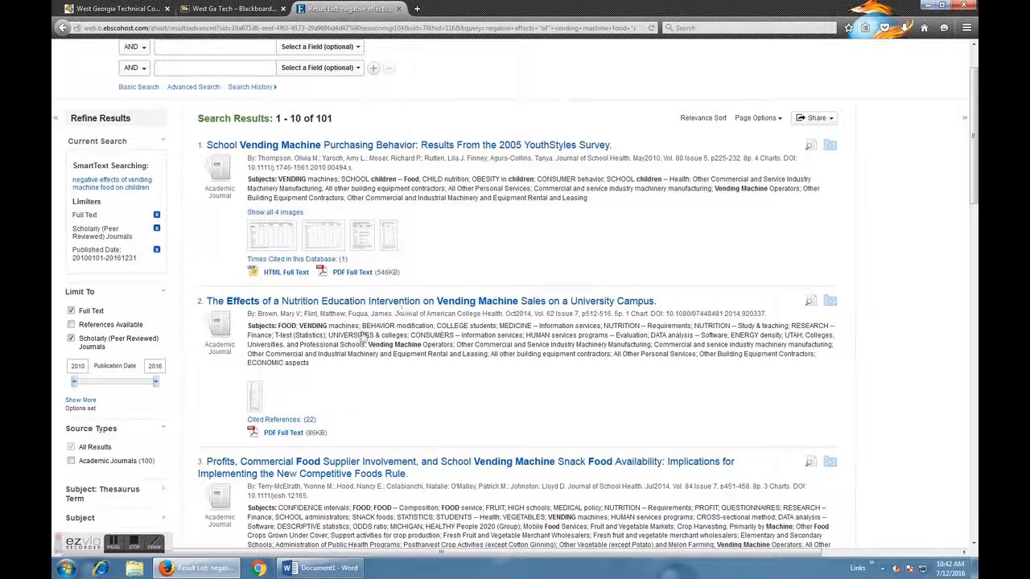
pyautogui.scroll(-2, 533, 399)
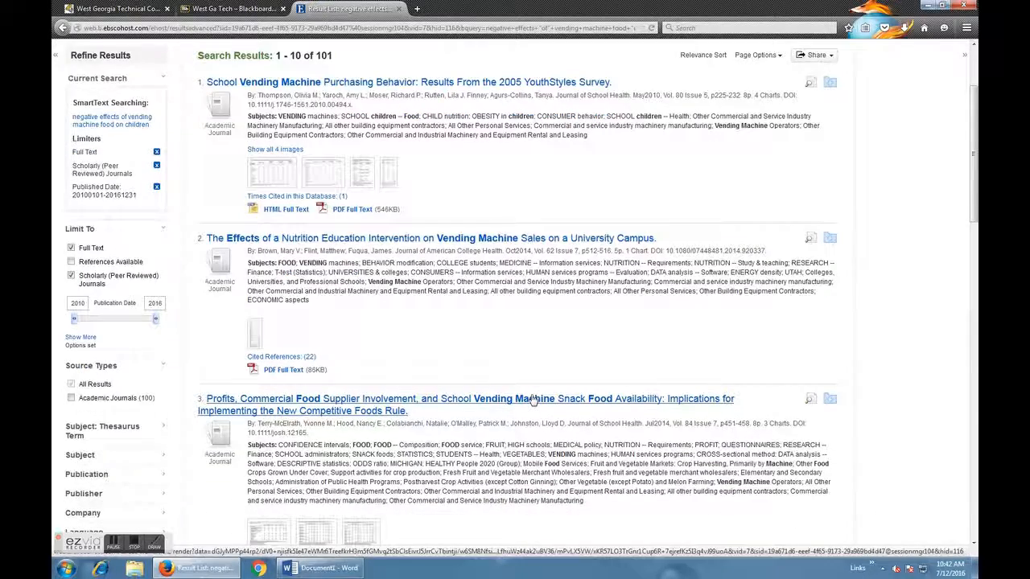
pyautogui.scroll(-2, 533, 400)
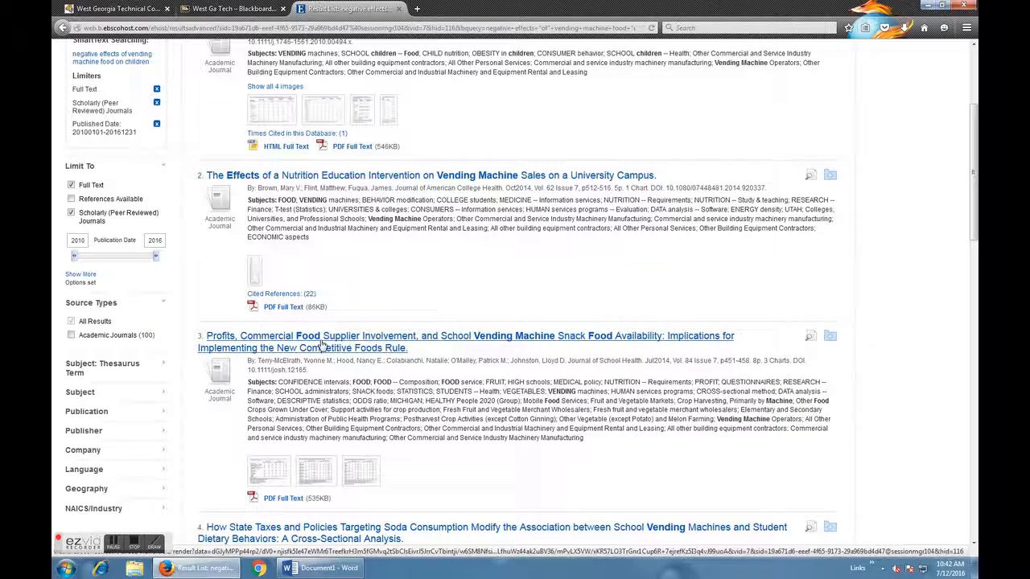
pyautogui.click(376, 340)
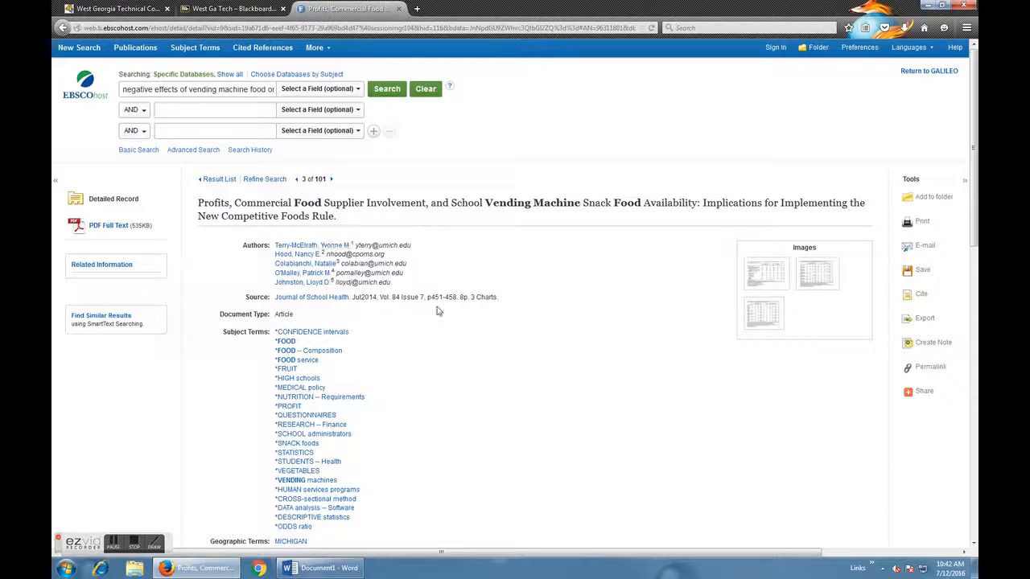
pyautogui.scroll(-2, 529, 363)
pyautogui.scroll(-2, 506, 437)
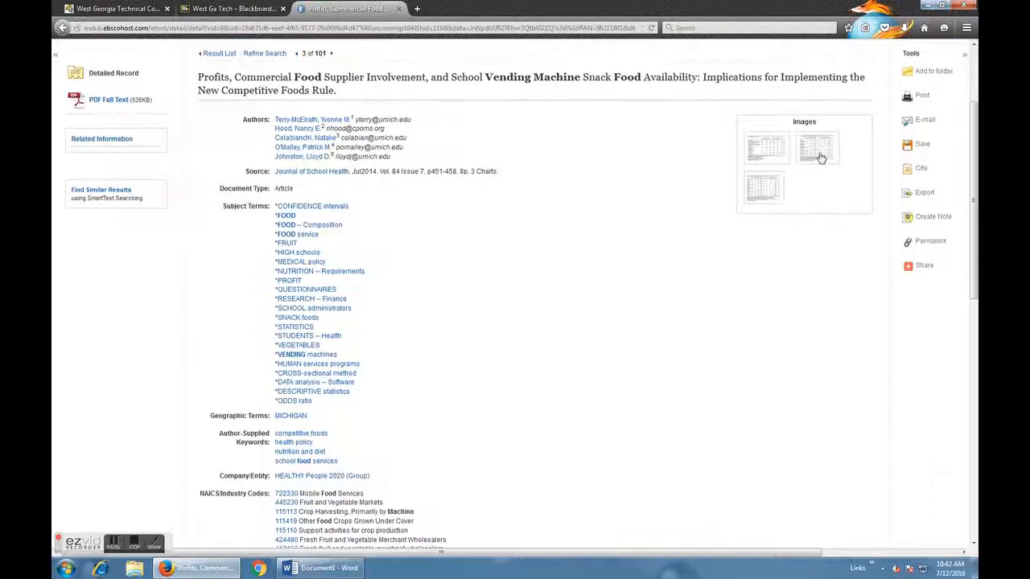
pyautogui.scroll(4, 515, 229)
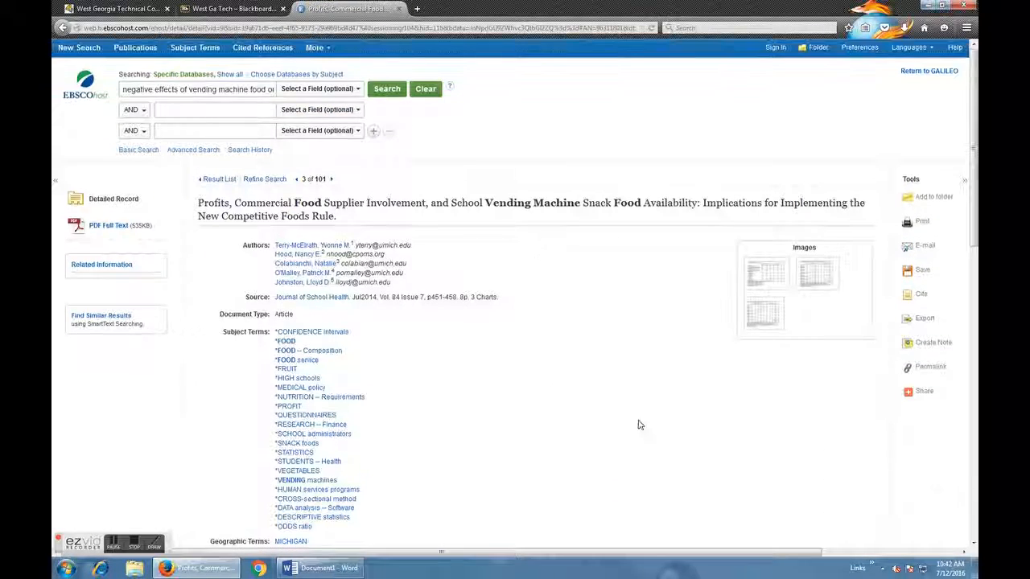
# Start an e-mail of the article and enter the recipient's e-mail address.
pyautogui.click(925, 248)
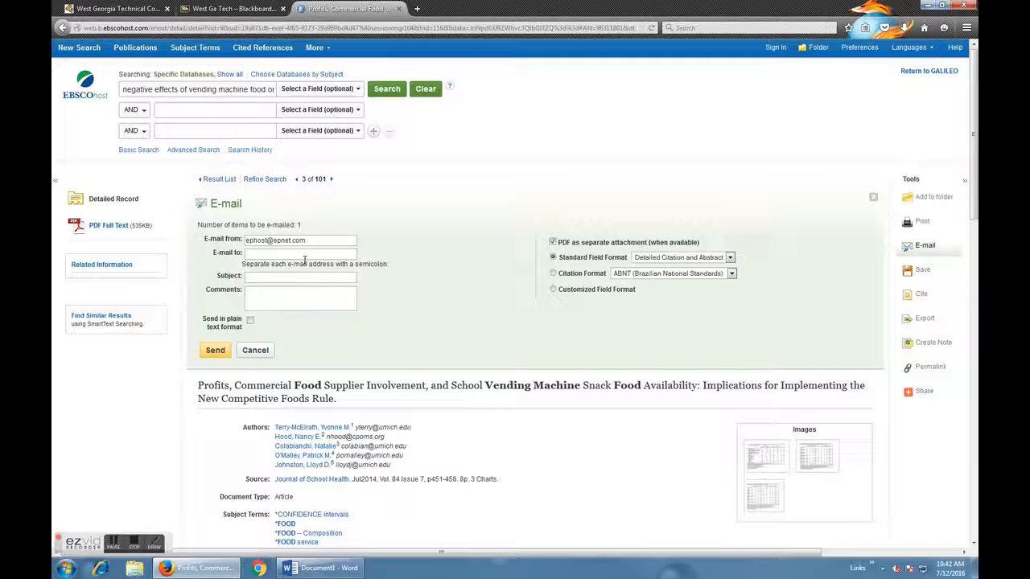
pyautogui.click(266, 252)
pyautogui.write('jennifer')
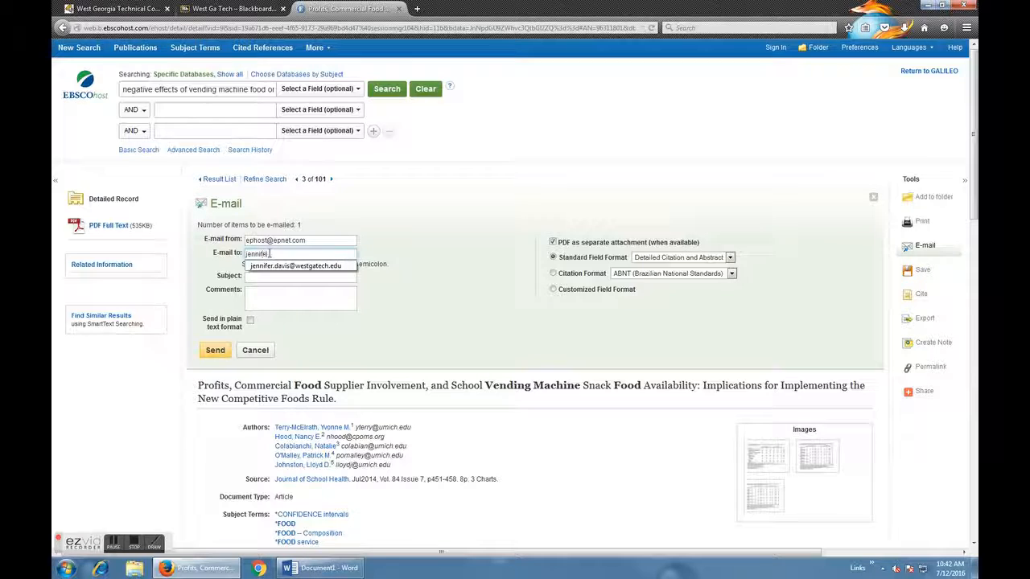
pyautogui.click(295, 265)
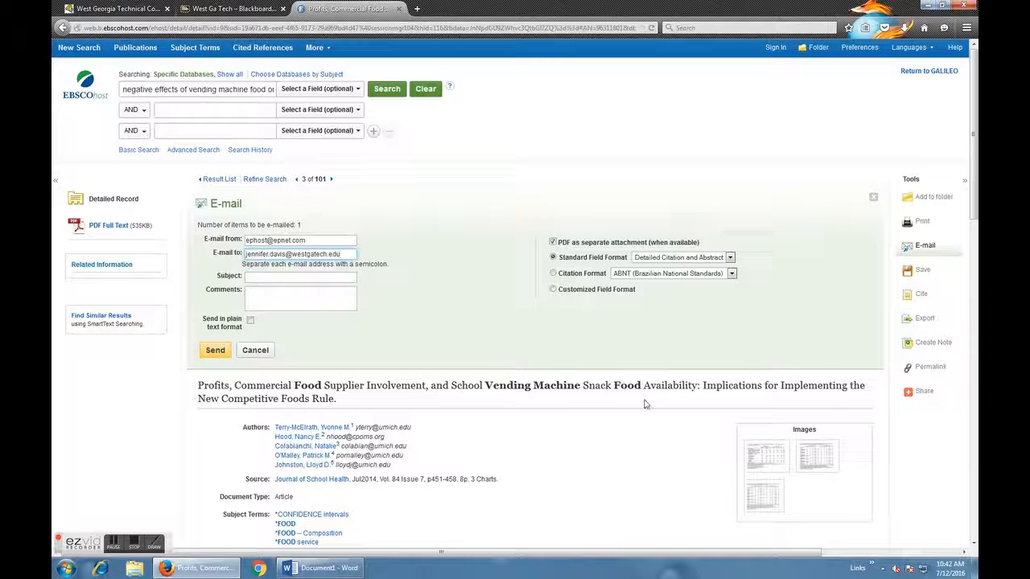
# Set the e-mail to include the citation in MLA (Modern Language Assoc.) format.
pyautogui.click(553, 273)
pyautogui.click(732, 274)
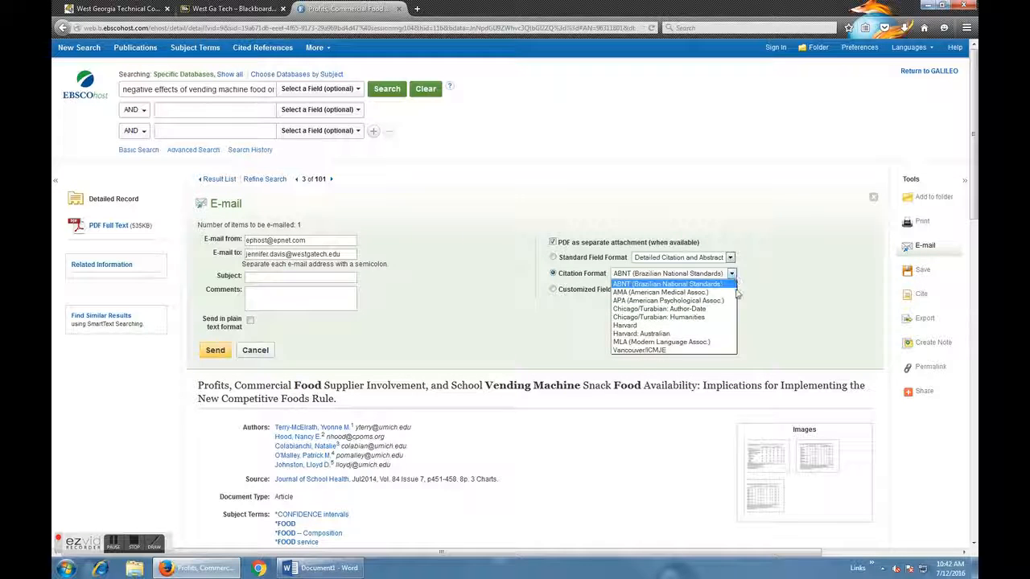
pyautogui.click(701, 344)
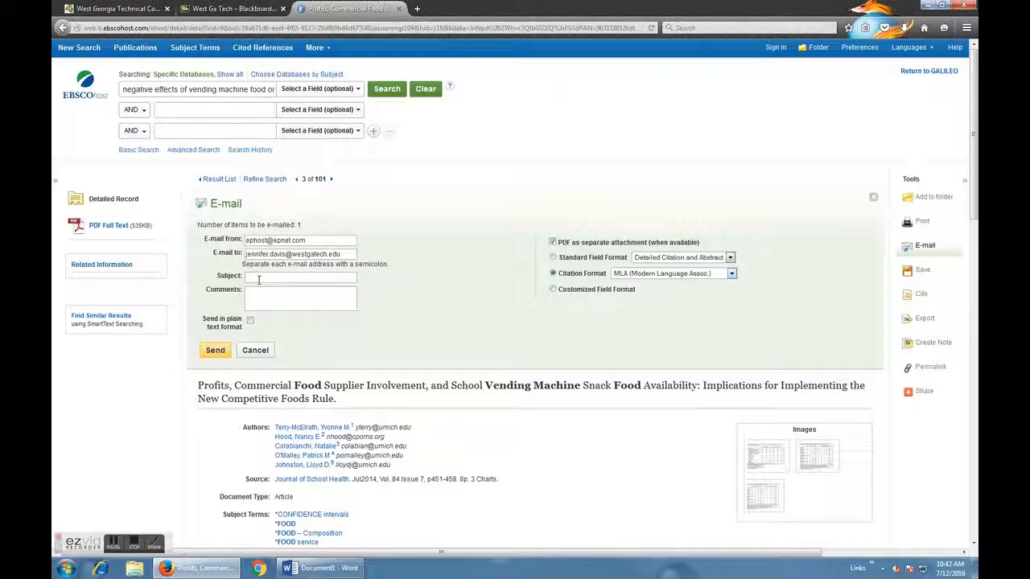
# Copy the full article title into the e-mail's subject and send the message.
pyautogui.moveTo(197, 386); pyautogui.dragTo(335, 400)
pyautogui.hotkey('ctrl', 'c')
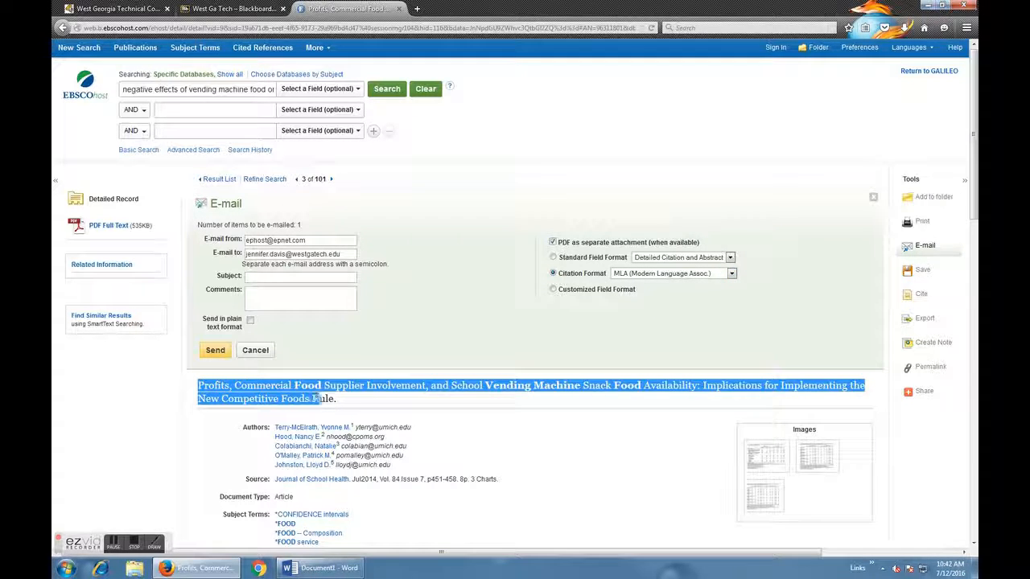
pyautogui.click(276, 277)
pyautogui.hotkey('ctrl', 'v')
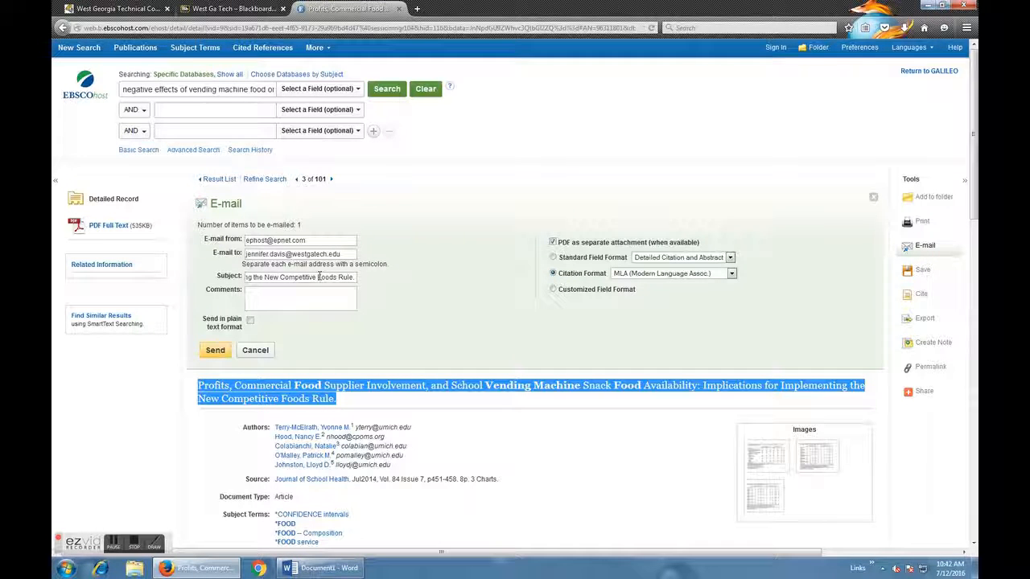
pyautogui.click(215, 350)
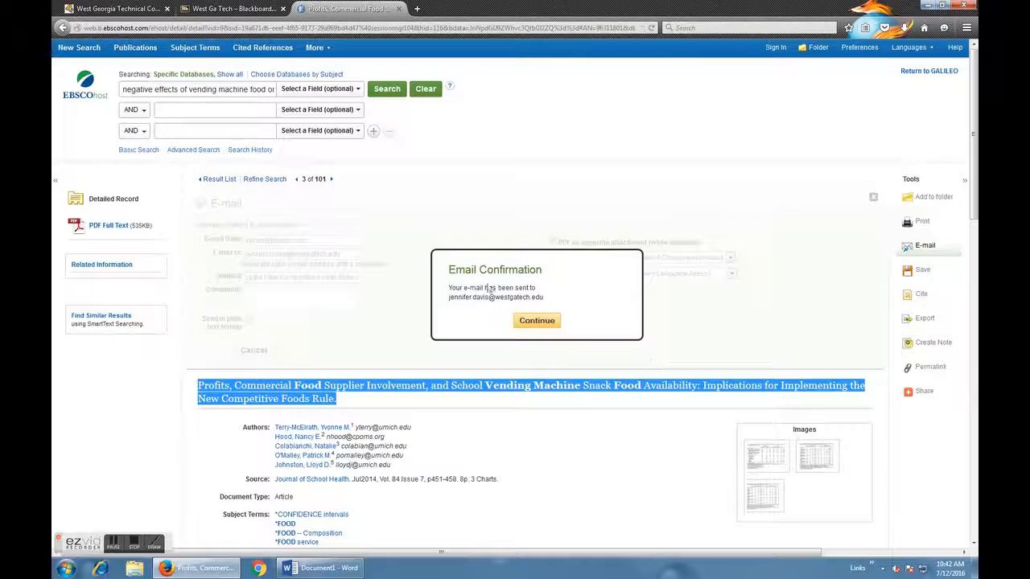
pyautogui.click(538, 322)
# Examine the article record's subject terms, industry codes and abstract.
pyautogui.scroll(-10, 608, 449)
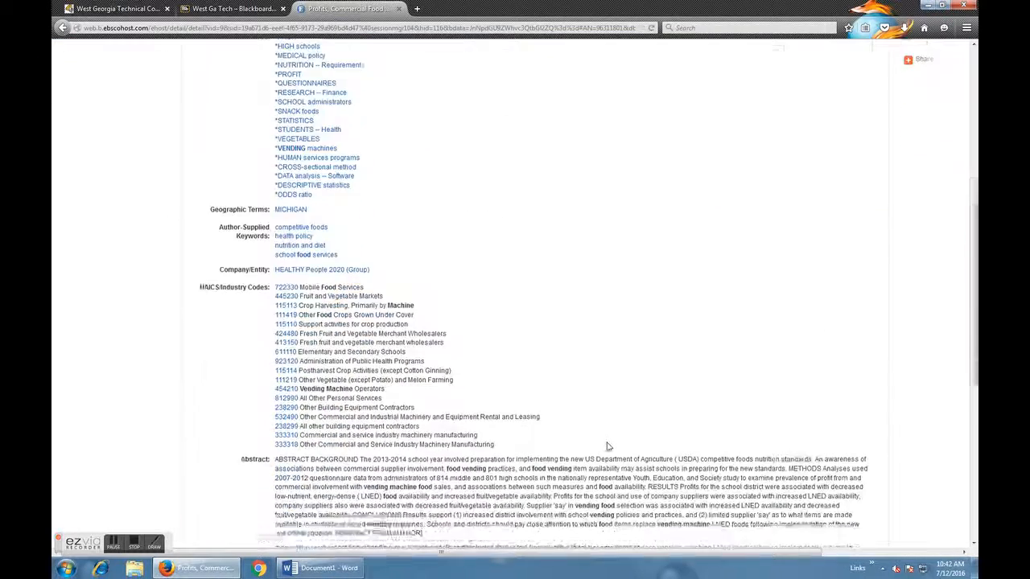
pyautogui.scroll(2, 608, 446)
pyautogui.scroll(3, 608, 446)
pyautogui.scroll(-2, 684, 386)
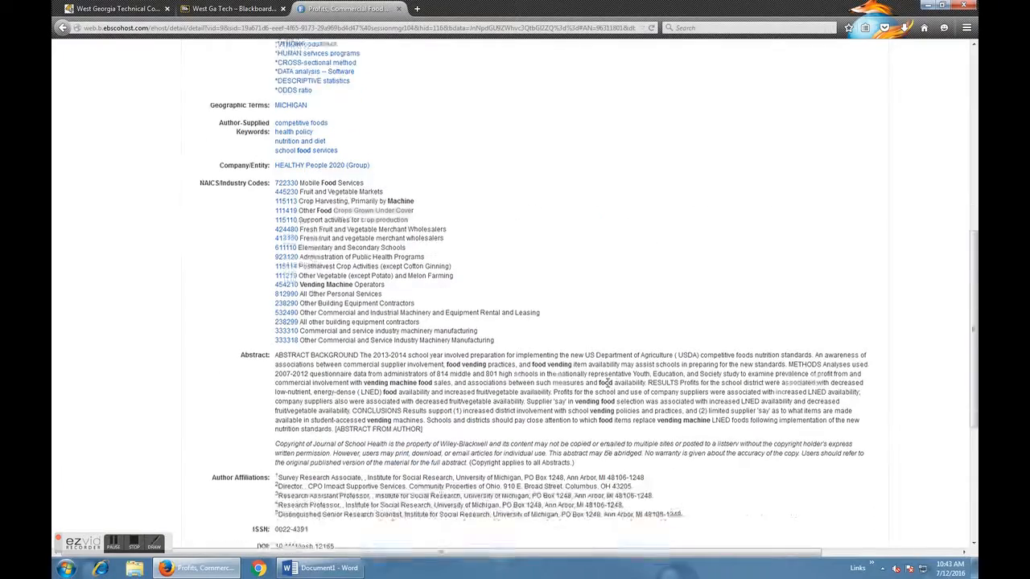
pyautogui.scroll(6, 731, 345)
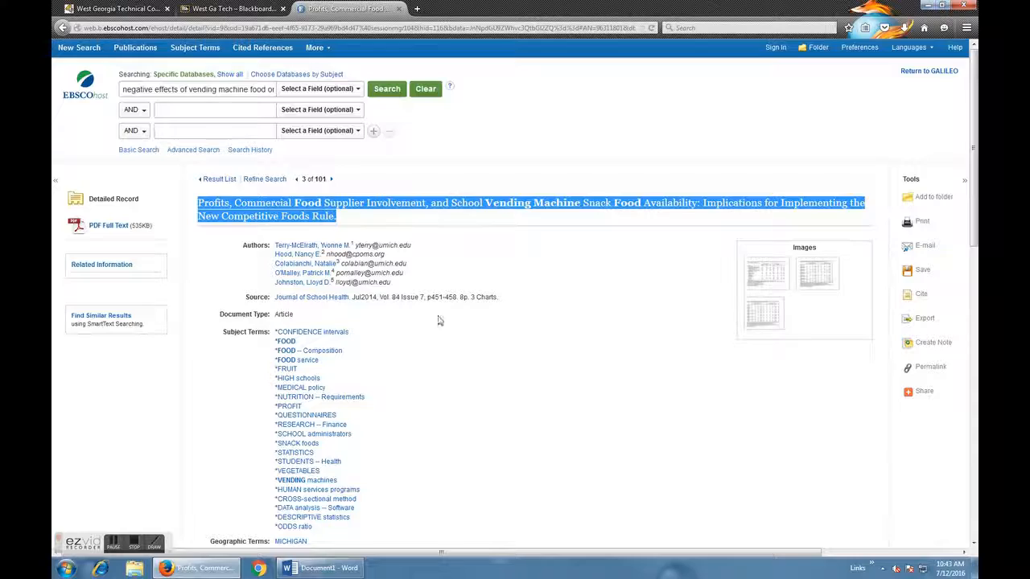
pyautogui.scroll(-4, 568, 352)
pyautogui.scroll(4, 568, 353)
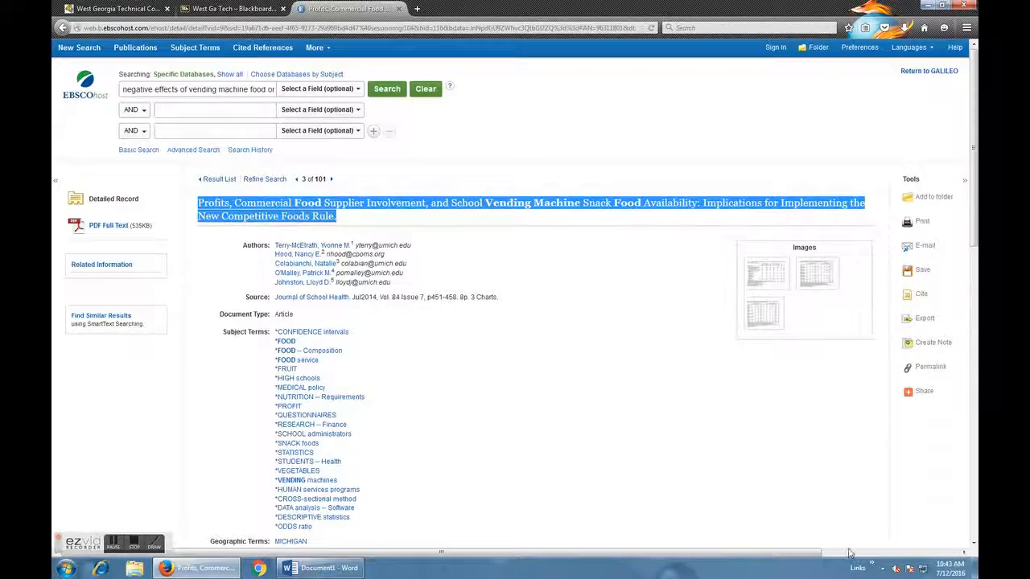
# Display the article's citation formats and find the MLA Works Cited entry.
pyautogui.click(780, 406)
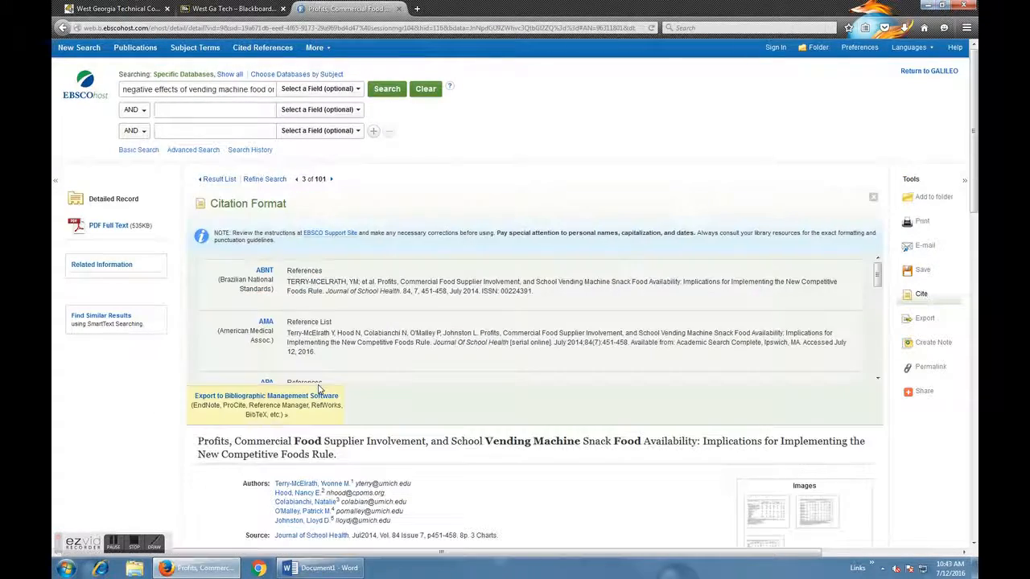
pyautogui.moveTo(877, 272); pyautogui.dragTo(877, 352)
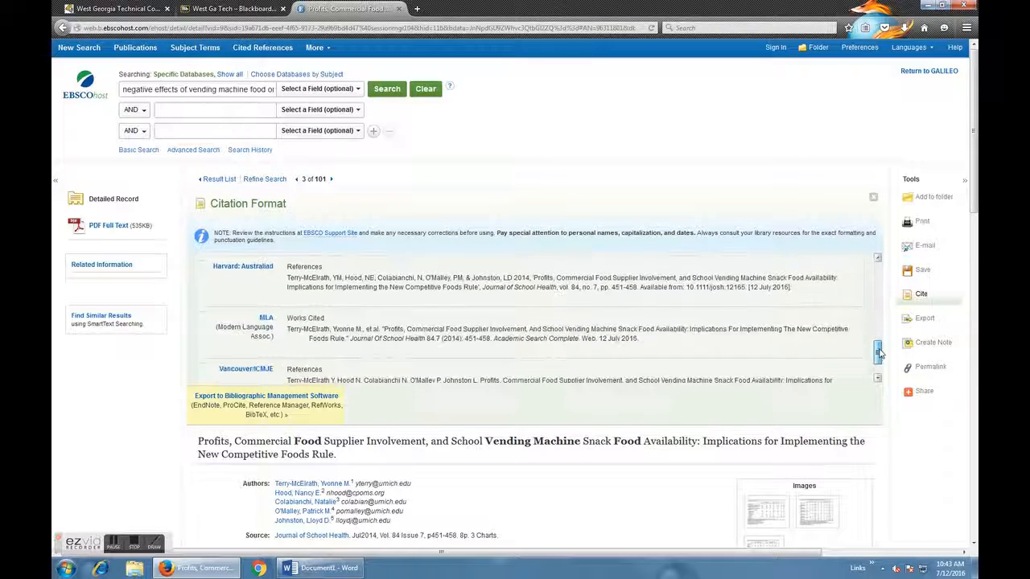
# Copy the article's MLA citation into the Word document as a new last Works Cited entry and check its paragraph settings.
pyautogui.moveTo(288, 329); pyautogui.dragTo(641, 341)
pyautogui.hotkey('ctrl', 'c')
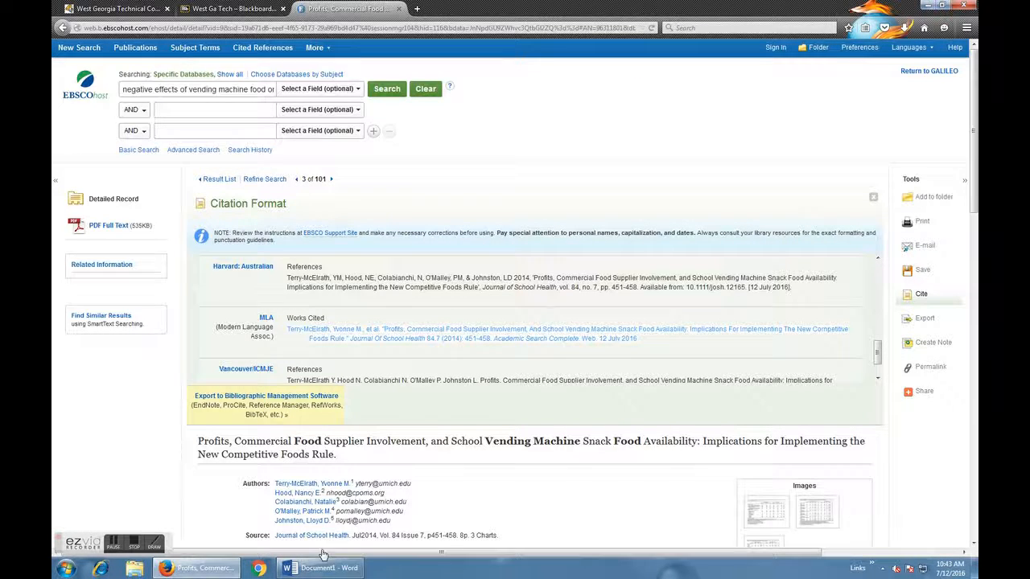
pyautogui.moveTo(322, 570)
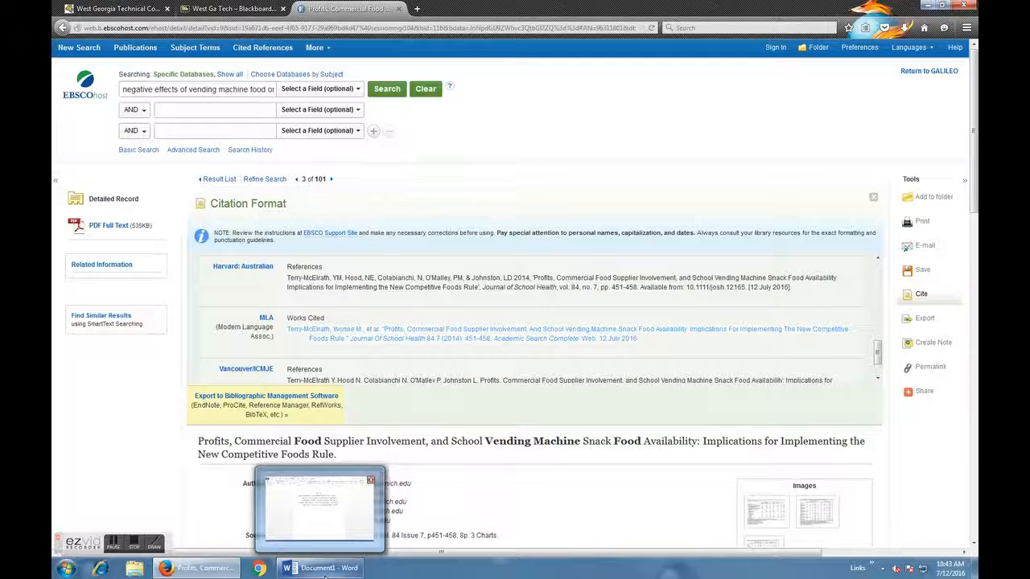
pyautogui.click(326, 571)
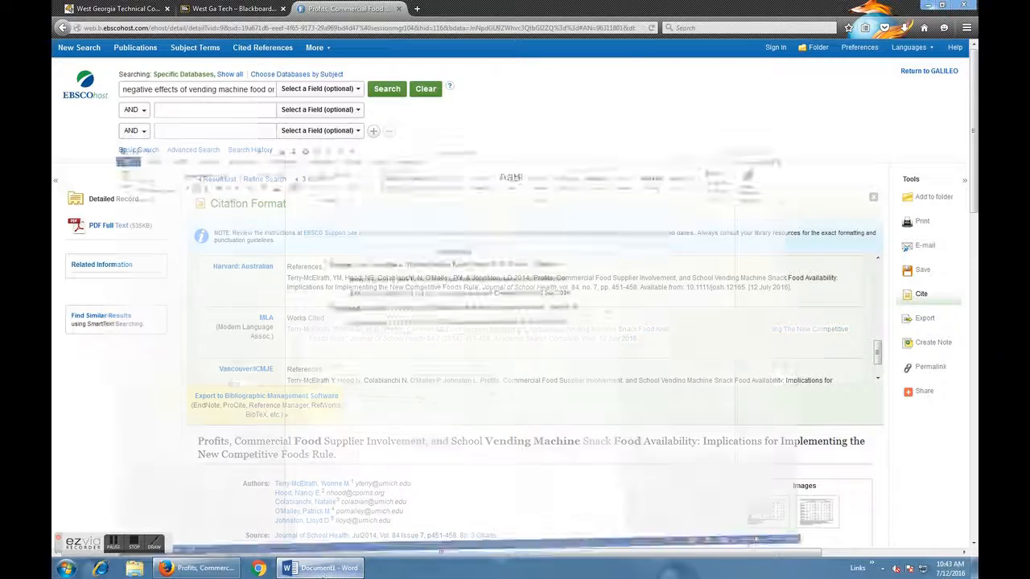
pyautogui.click(695, 241)
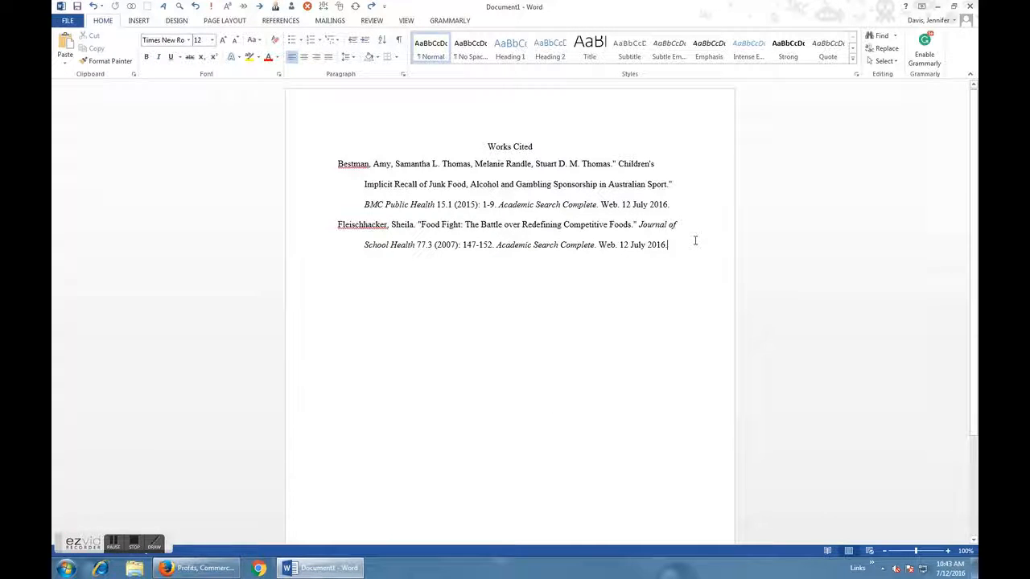
pyautogui.press('Return')
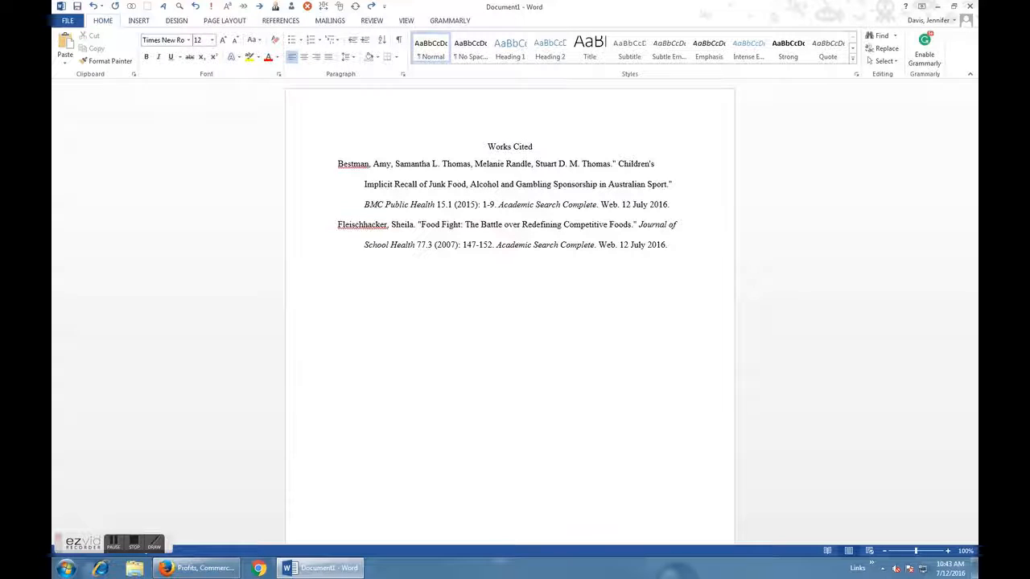
pyautogui.hotkey('ctrl', 'v')
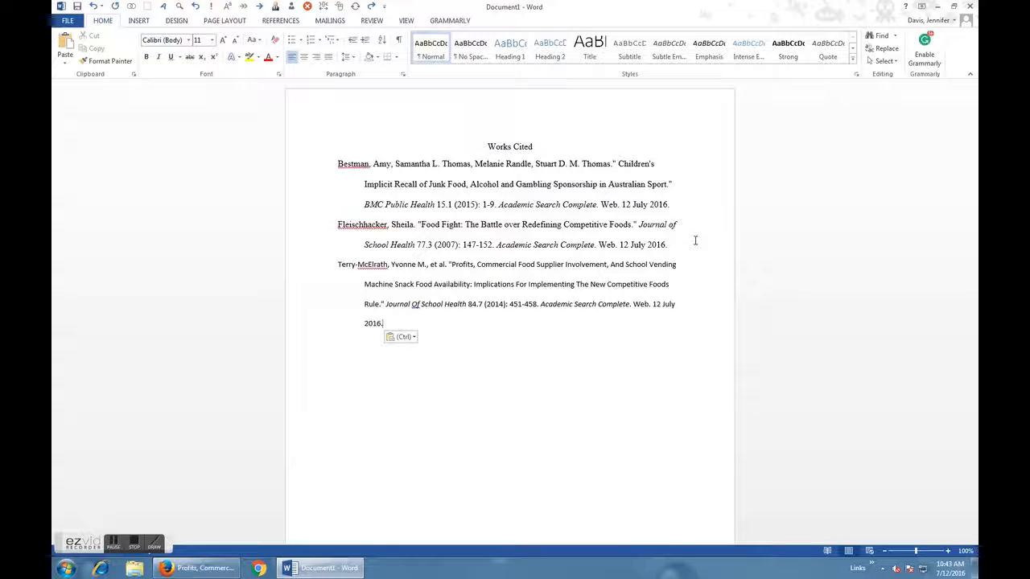
pyautogui.click(403, 75)
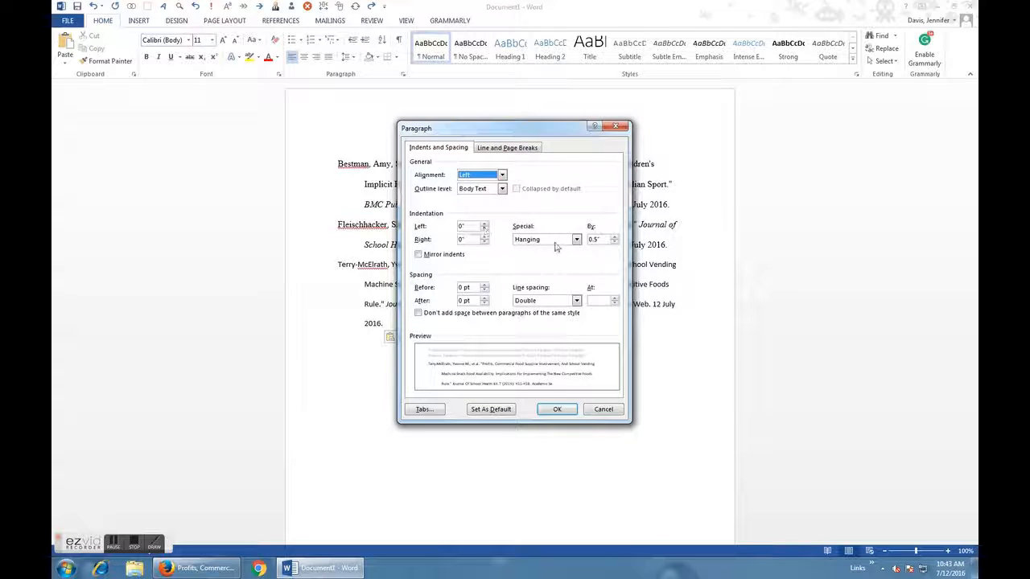
pyautogui.click(615, 127)
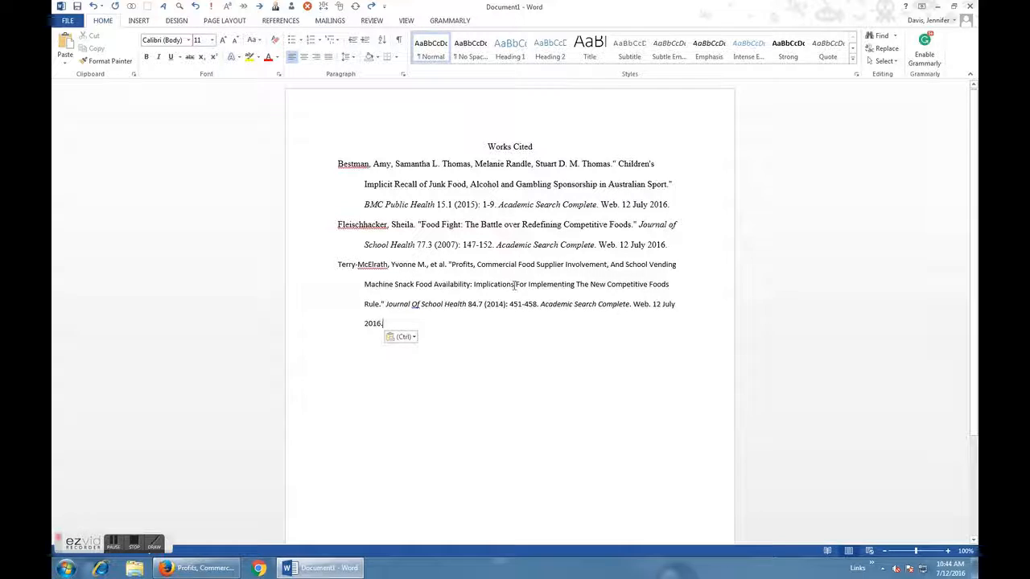
# Delete "et al" after the first author's name in the new Works Cited entry.
pyautogui.moveTo(431, 265); pyautogui.dragTo(445, 268)
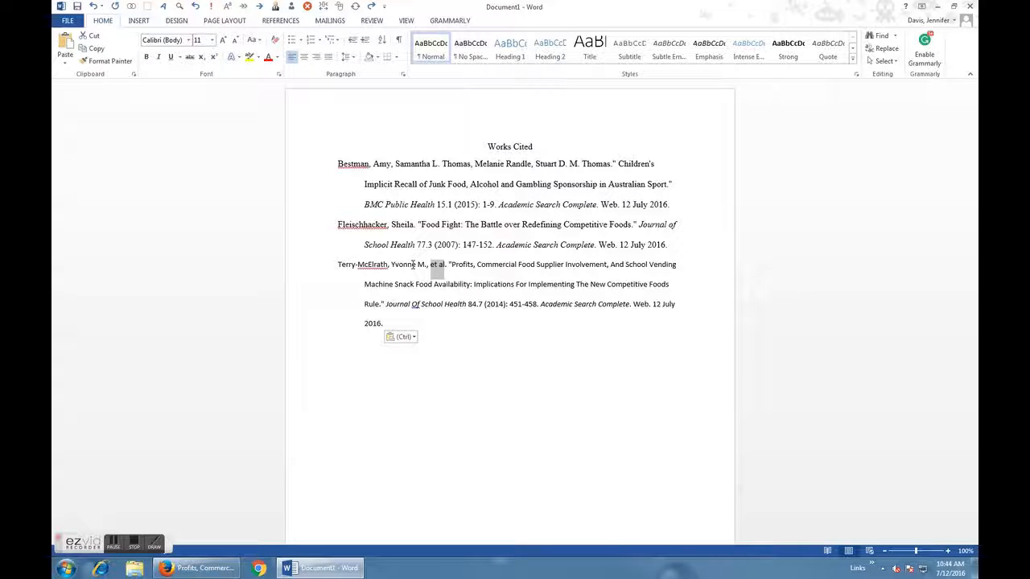
pyautogui.hotkey('ctrl', 'i')
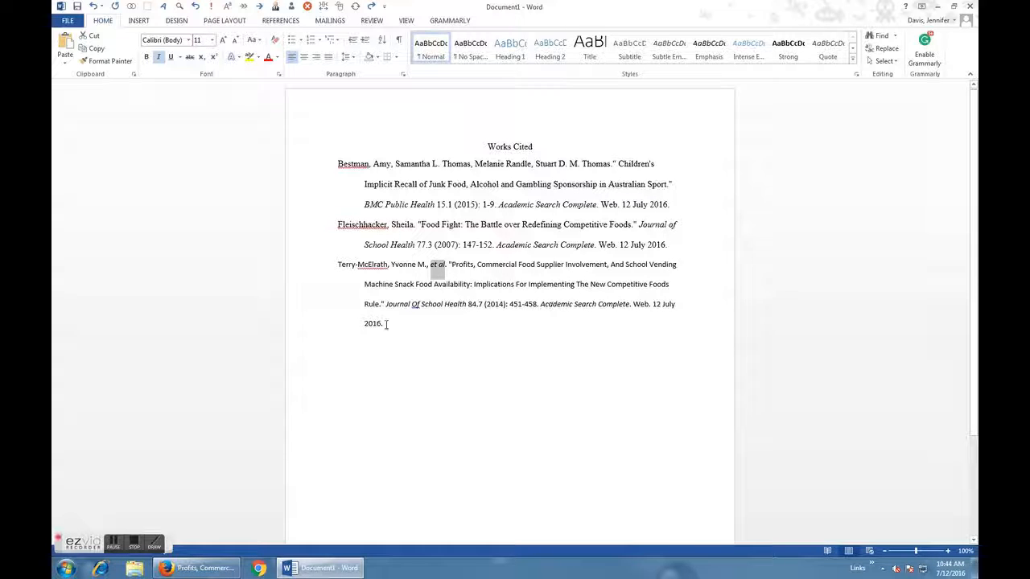
pyautogui.press('BackSpace')
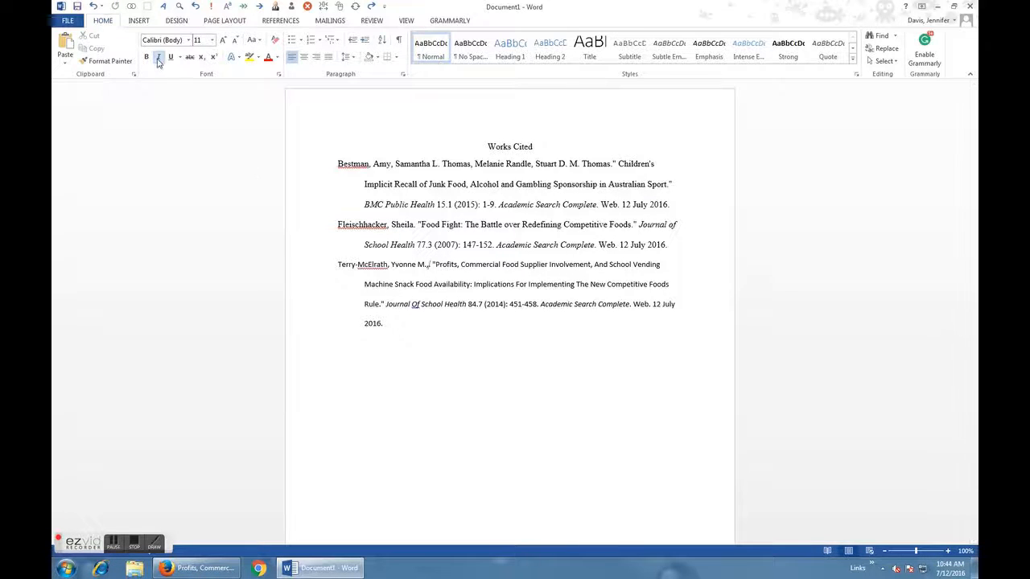
# Copy the four co-authors' names from the article record in Firefox and paste them below the new citation in Word.
pyautogui.click(206, 569)
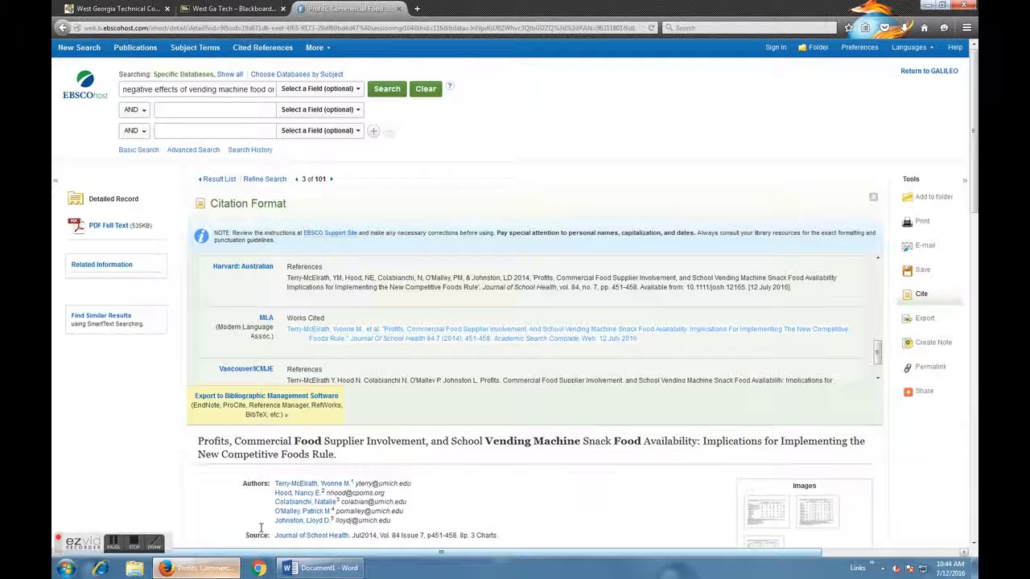
pyautogui.scroll(-2, 242, 459)
pyautogui.moveTo(276, 431); pyautogui.dragTo(337, 461)
pyautogui.hotkey('ctrl', 'c')
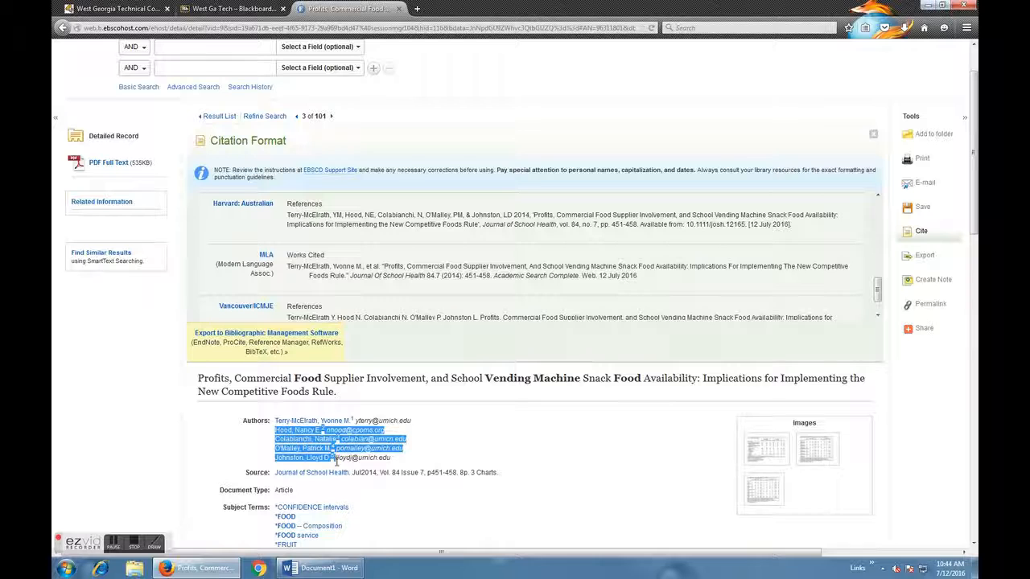
pyautogui.click(322, 568)
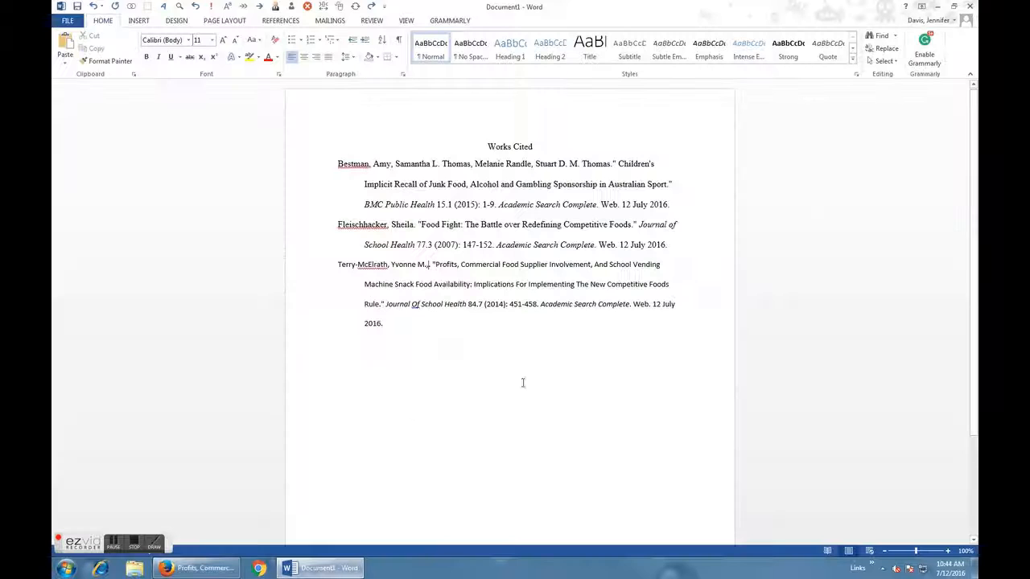
pyautogui.click(462, 361)
pyautogui.hotkey('ctrl', 'v')
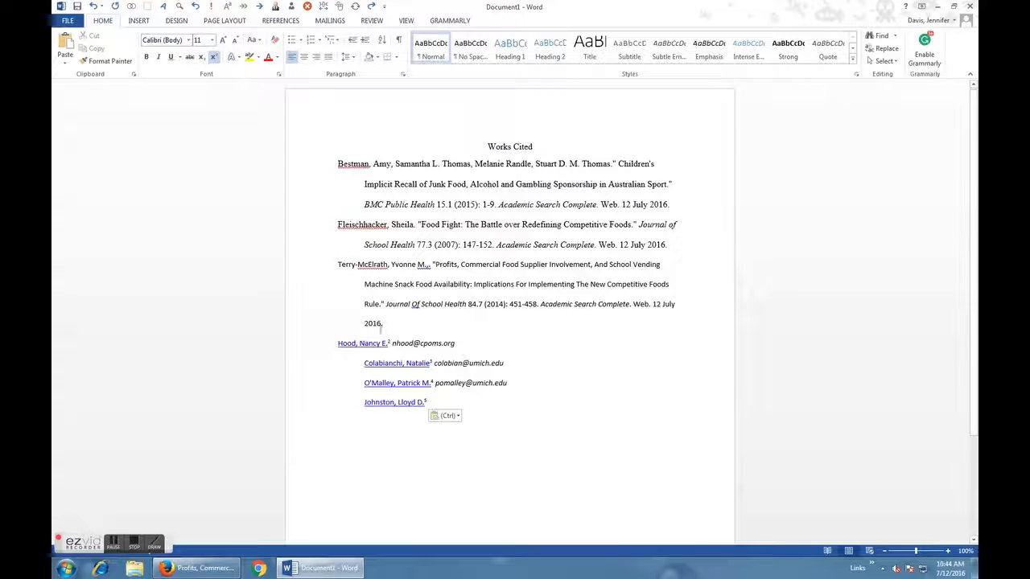
# Remove the hyperlinks from the four pasted co-author names.
pyautogui.rightClick(360, 344)
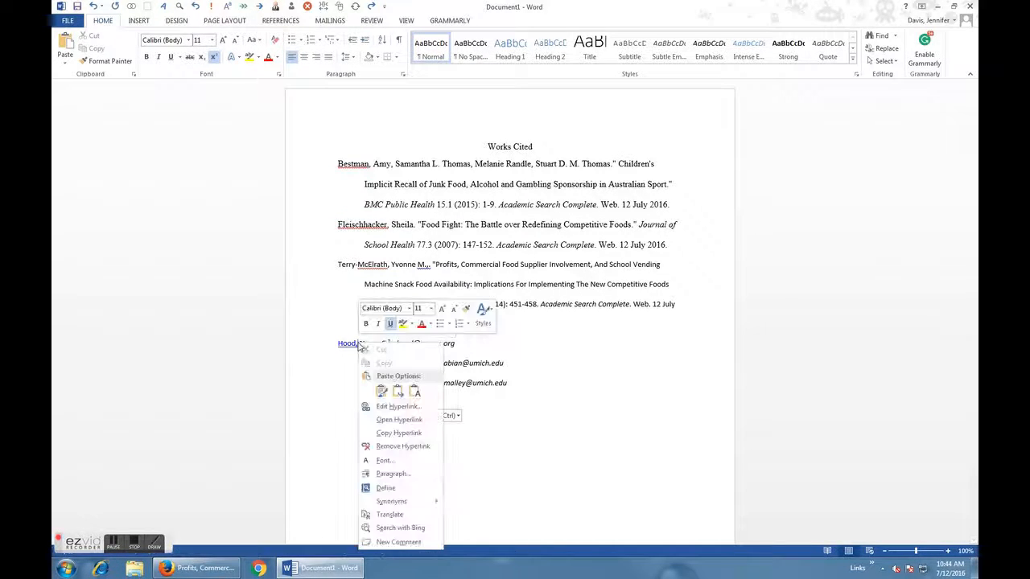
pyautogui.click(412, 446)
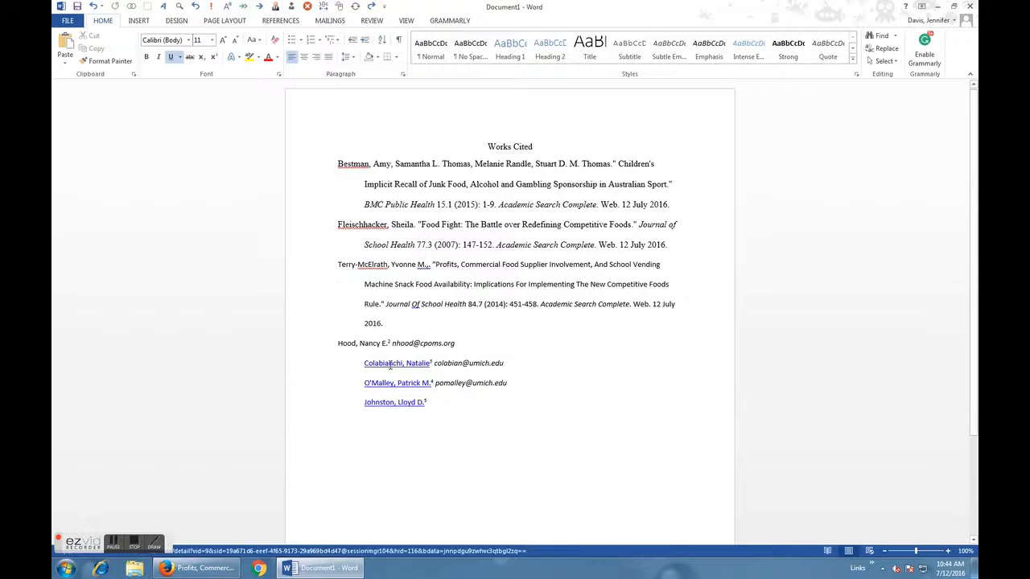
pyautogui.rightClick(390, 363)
pyautogui.click(429, 258)
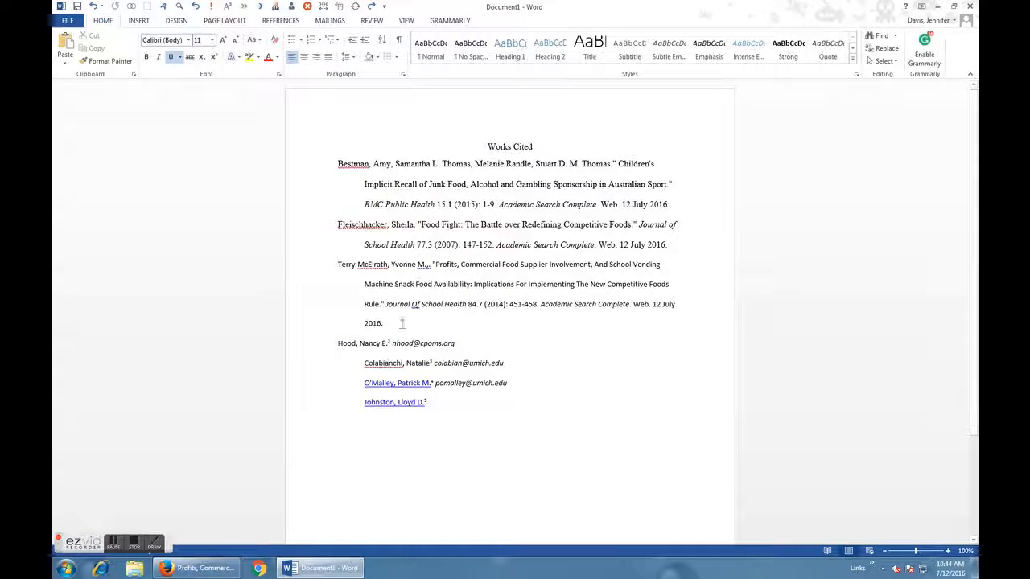
pyautogui.rightClick(396, 379)
pyautogui.click(430, 273)
pyautogui.rightClick(400, 399)
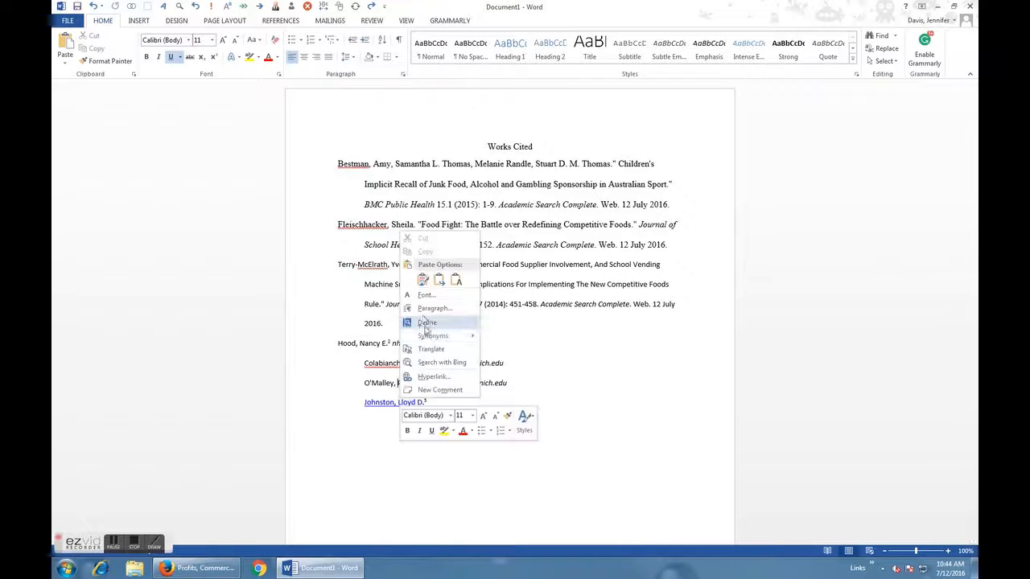
pyautogui.rightClick(387, 408)
pyautogui.click(431, 303)
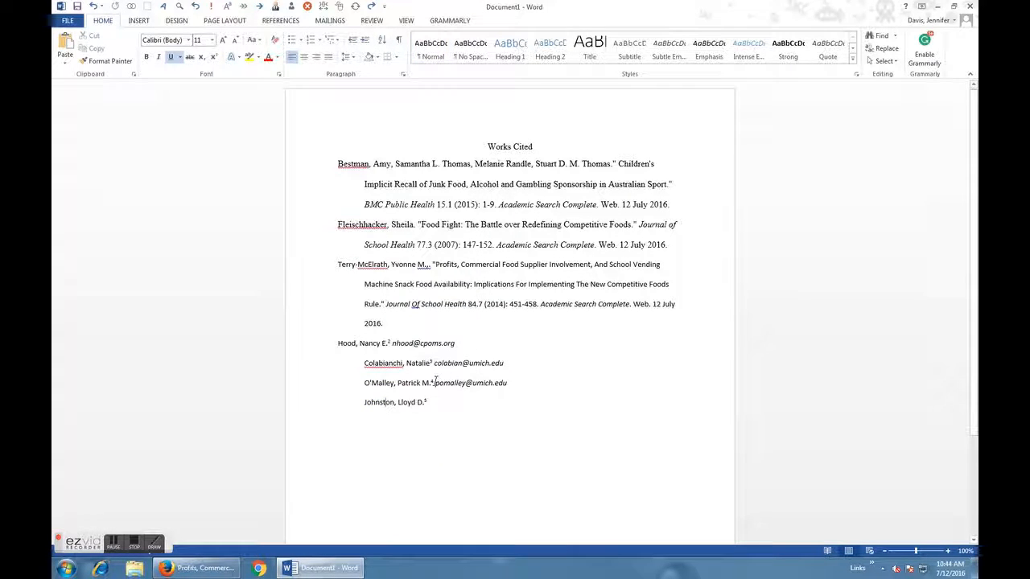
# Delete the e-mail addresses, superscript numbers and line breaks from the pasted co-author list so the names share one line.
pyautogui.moveTo(393, 343); pyautogui.dragTo(455, 343)
pyautogui.press('Delete')
pyautogui.press('Delete')
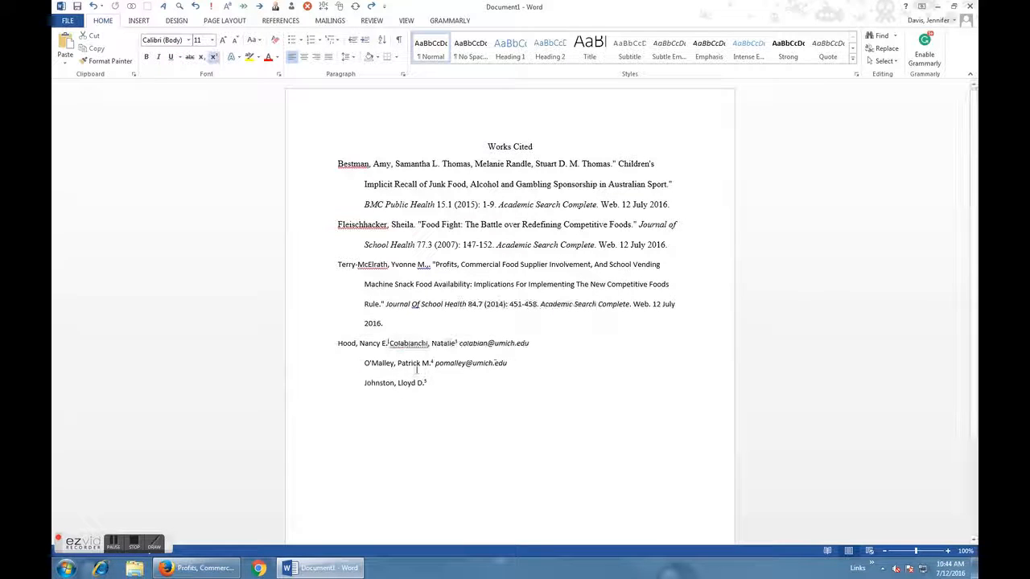
pyautogui.moveTo(457, 342)
pyautogui.mouseDown()
pyautogui.moveTo(536, 345)
pyautogui.moveTo(458, 343)
pyautogui.mouseUp()
pyautogui.press('Delete')
pyautogui.click(456, 343)
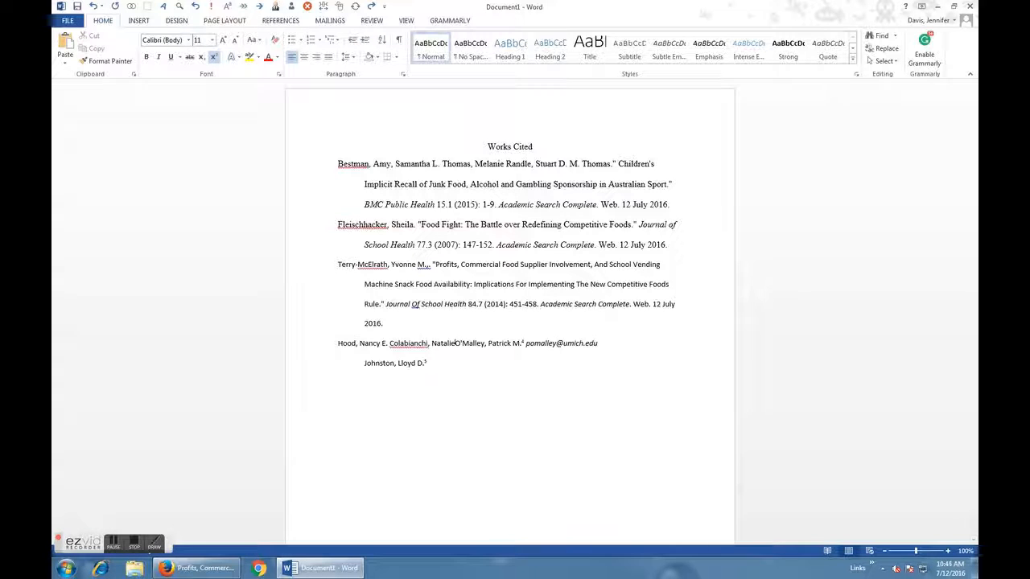
pyautogui.moveTo(526, 343); pyautogui.dragTo(609, 351)
pyautogui.press('Delete')
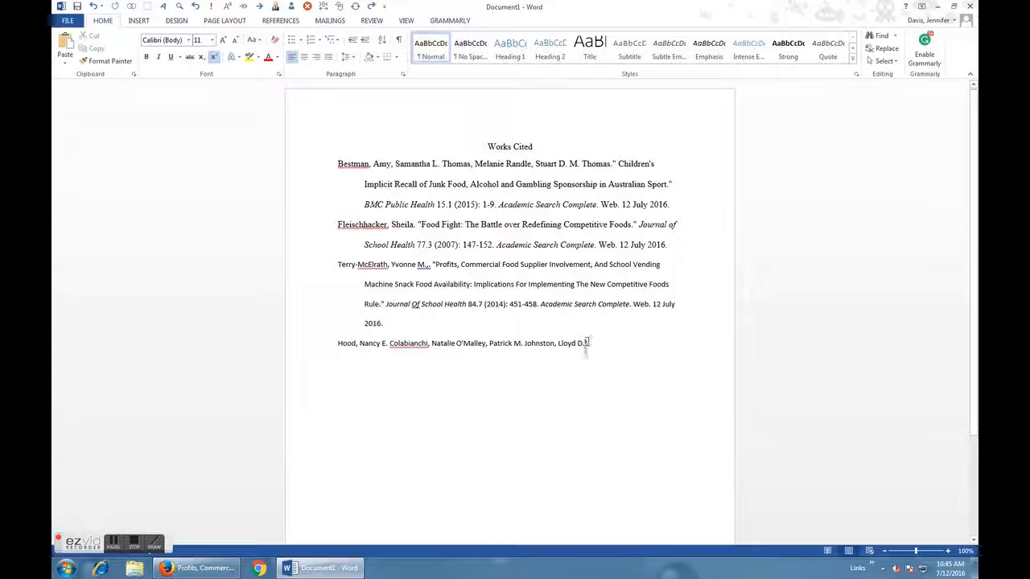
# Format the new citation and the co-author line in Times New Roman, size 12.
pyautogui.moveTo(338, 342); pyautogui.dragTo(596, 345)
pyautogui.moveTo(342, 262); pyautogui.dragTo(664, 354)
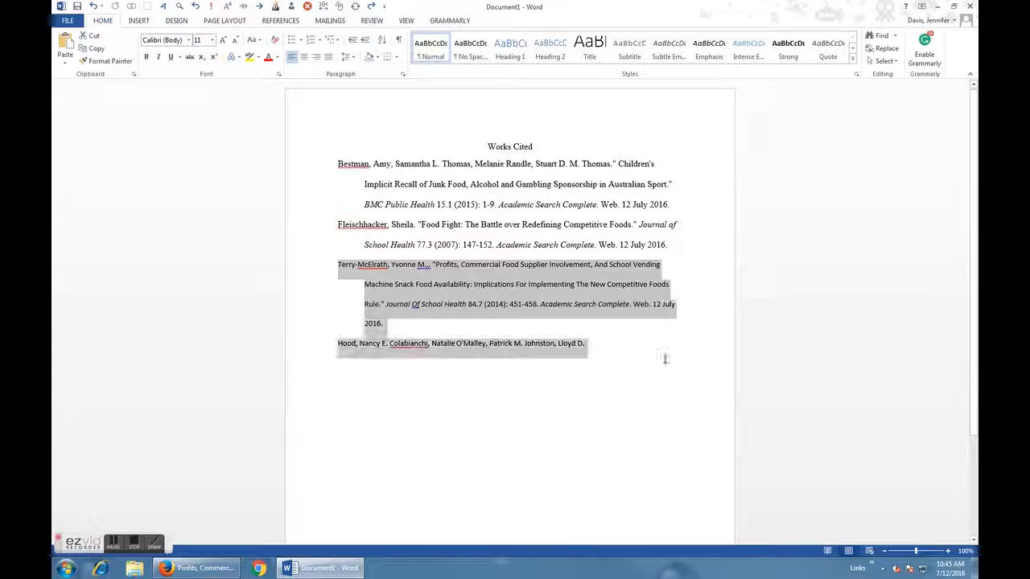
pyautogui.click(188, 39)
pyautogui.click(173, 91)
pyautogui.click(211, 42)
pyautogui.click(203, 91)
pyautogui.click(508, 346)
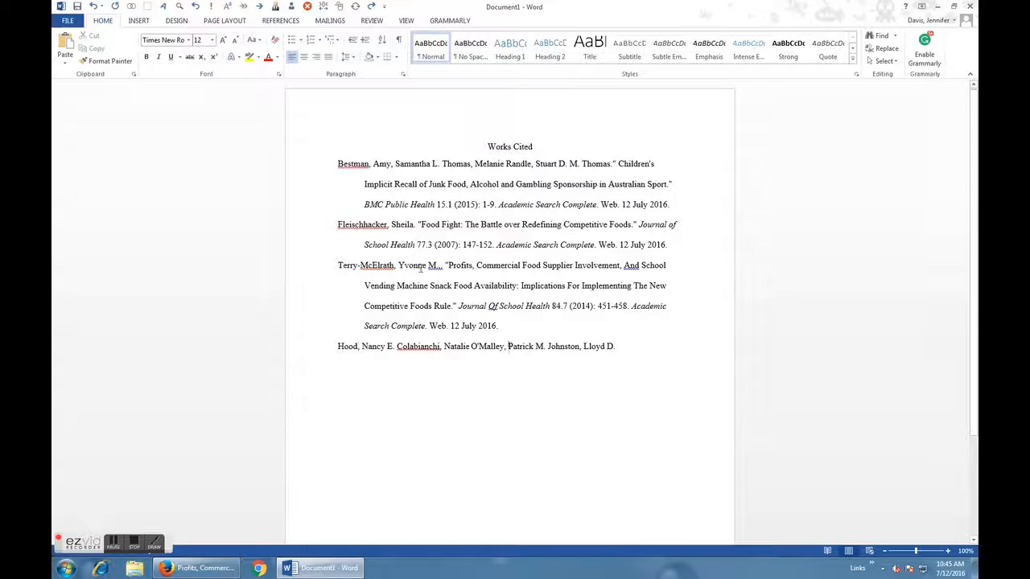
# Move the first co-author's name into the citation after the lead author, given name before surname, with a period after the initial.
pyautogui.moveTo(364, 346); pyautogui.dragTo(396, 347)
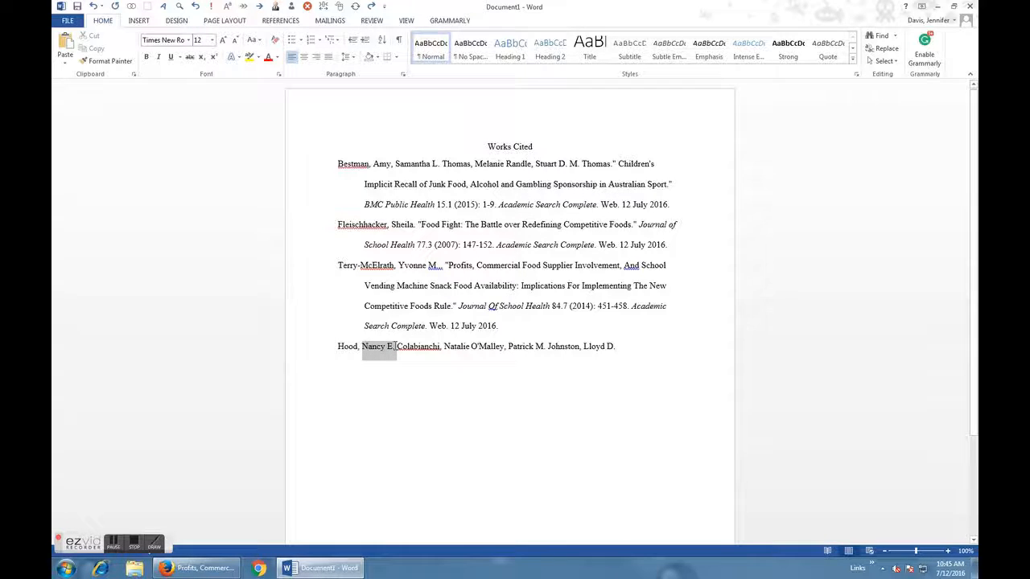
pyautogui.moveTo(412, 300); pyautogui.dragTo(439, 266)
pyautogui.moveTo(339, 346); pyautogui.dragTo(467, 267)
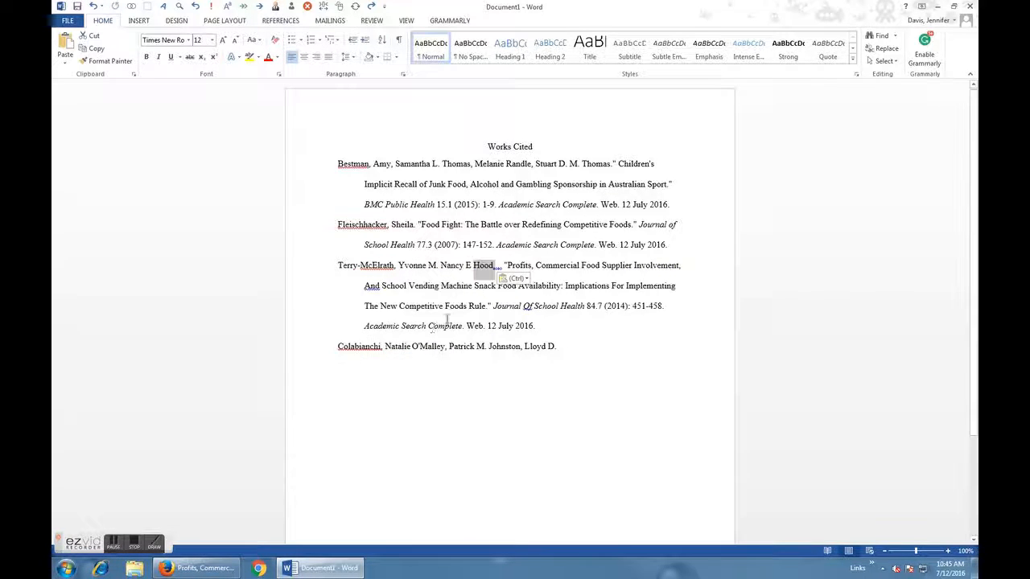
pyautogui.click(471, 266)
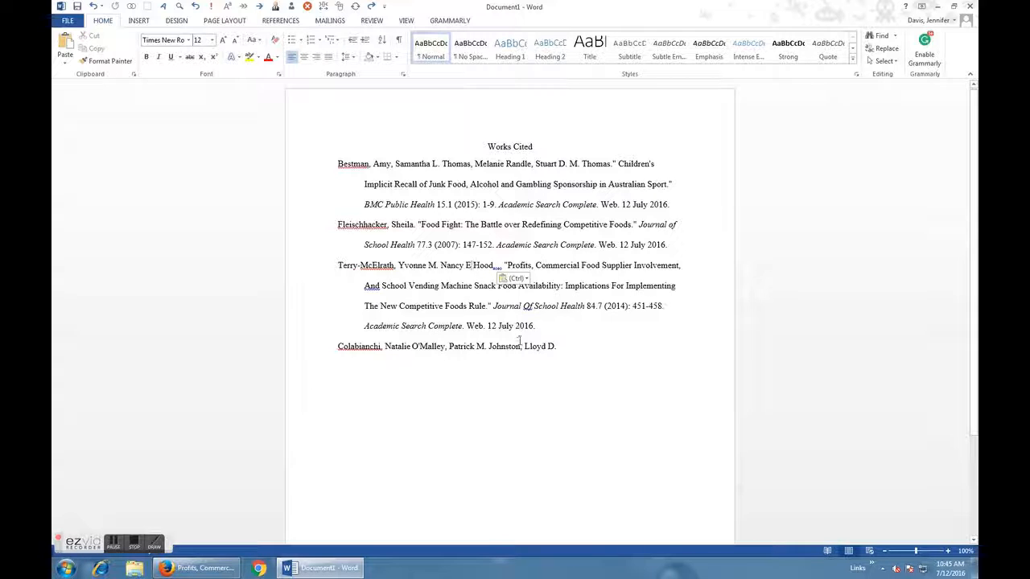
pyautogui.write('.')
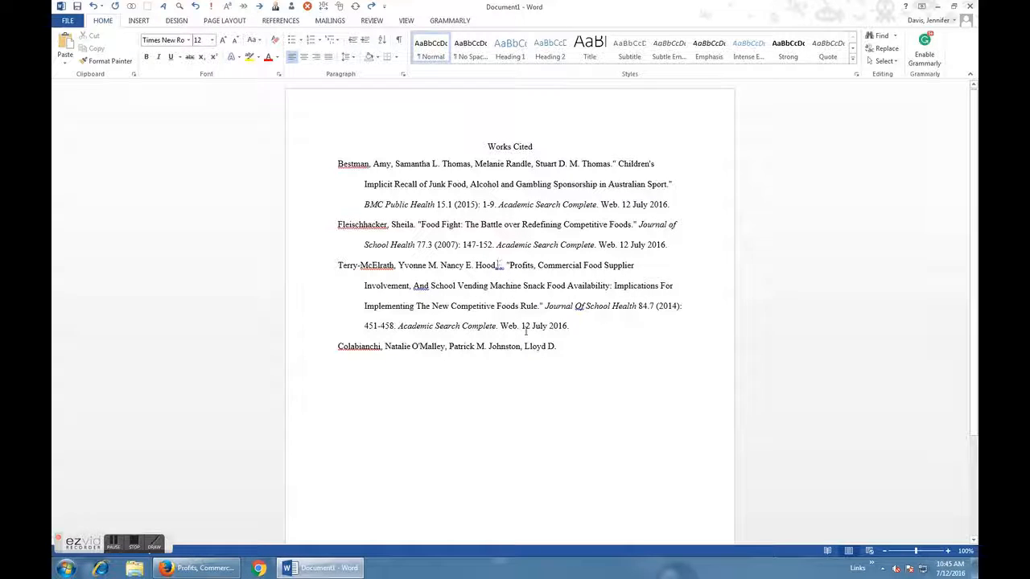
# Delete the extra punctuation after the first co-author's surname and insert a comma after the lead author's initial.
pyautogui.press('Delete')
pyautogui.press('Delete')
pyautogui.press('Delete')
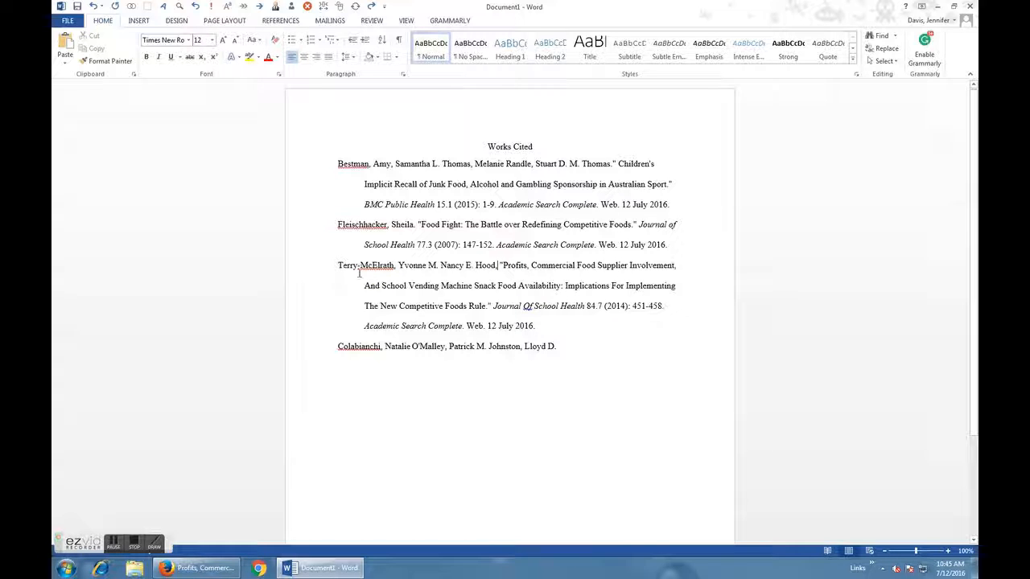
pyautogui.click(440, 268)
pyautogui.press('BackSpace')
pyautogui.write(',')
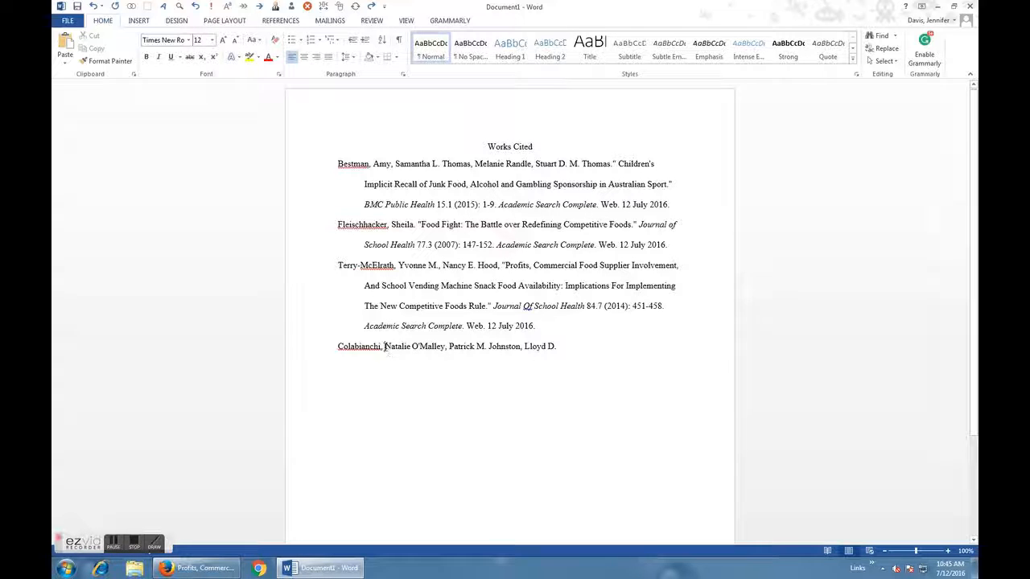
# Check the authors in the browser's article record and, in Word, move the second co-author into the citation, given name before surname, adjusting the spacing.
pyautogui.click(205, 568)
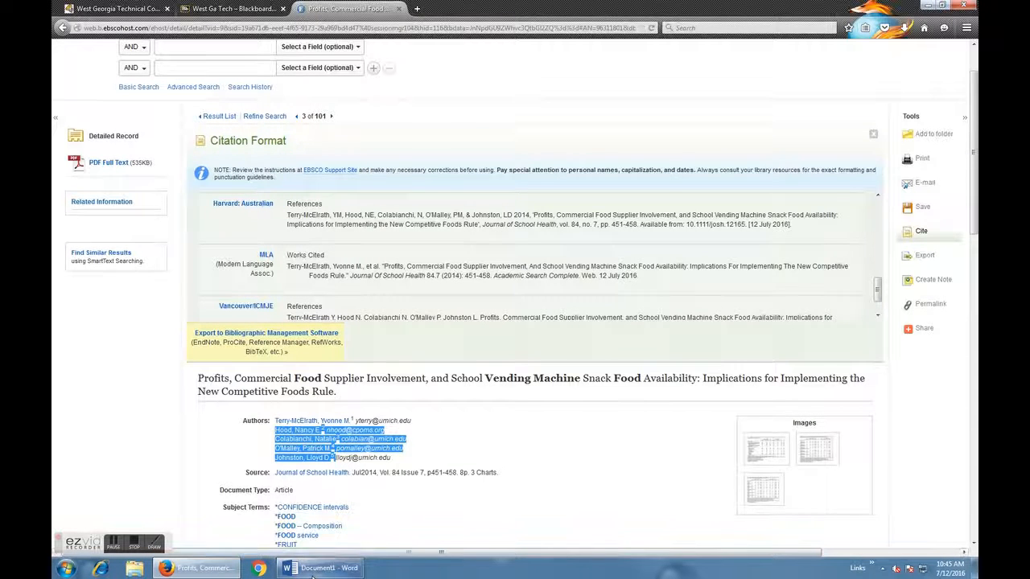
pyautogui.moveTo(312, 574)
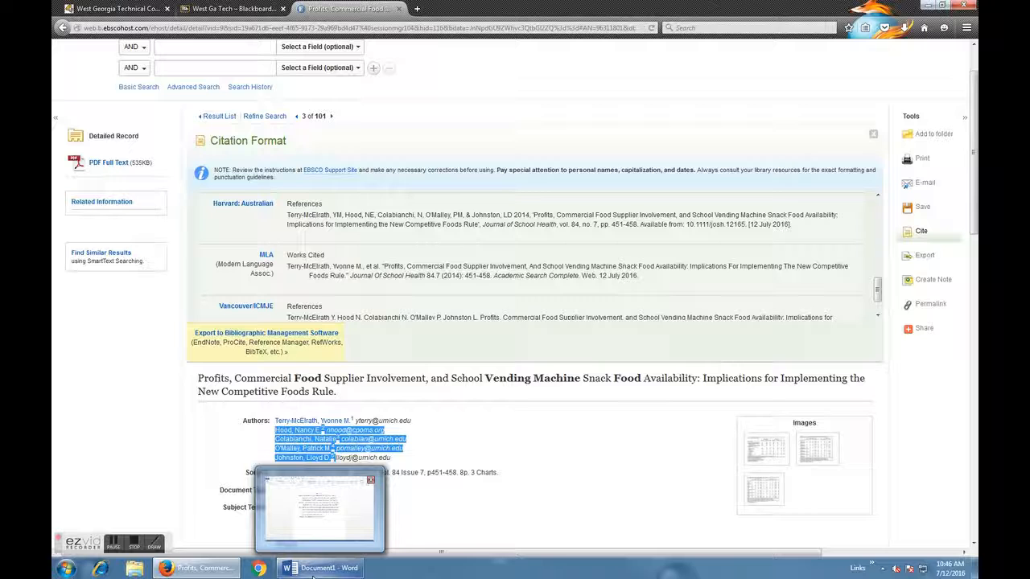
pyautogui.click(312, 574)
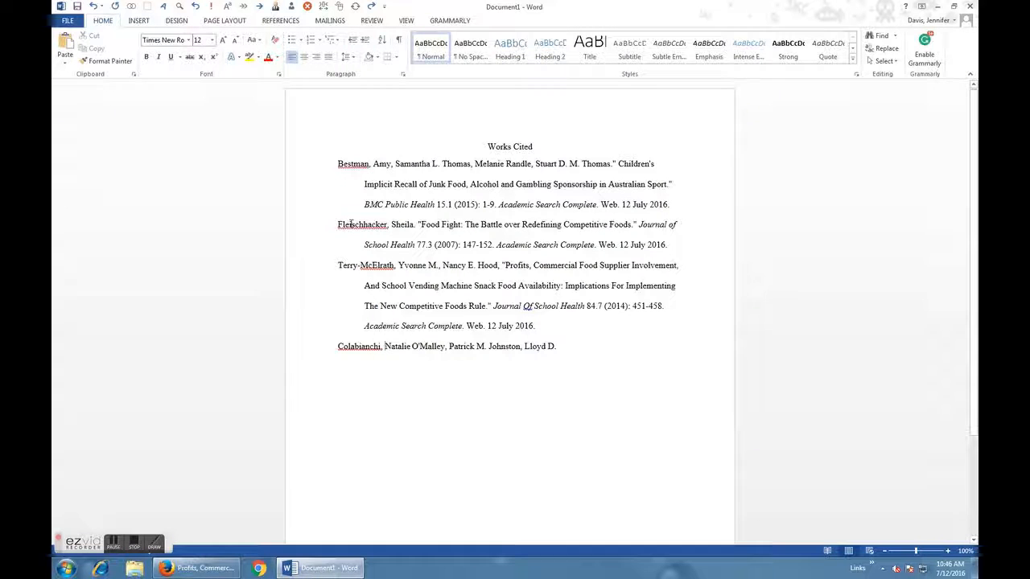
pyautogui.moveTo(385, 348); pyautogui.dragTo(502, 270)
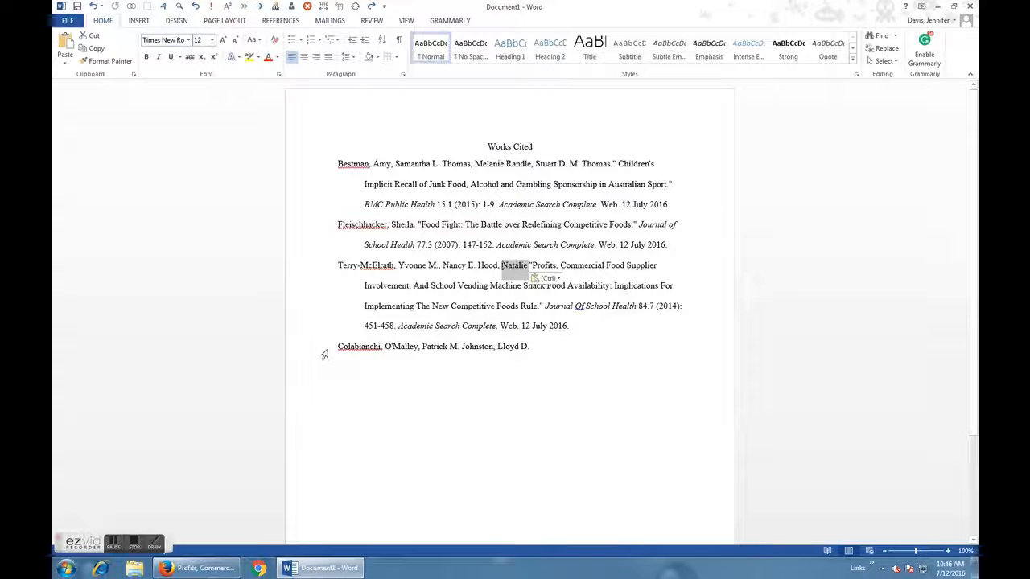
pyautogui.moveTo(338, 346); pyautogui.dragTo(531, 270)
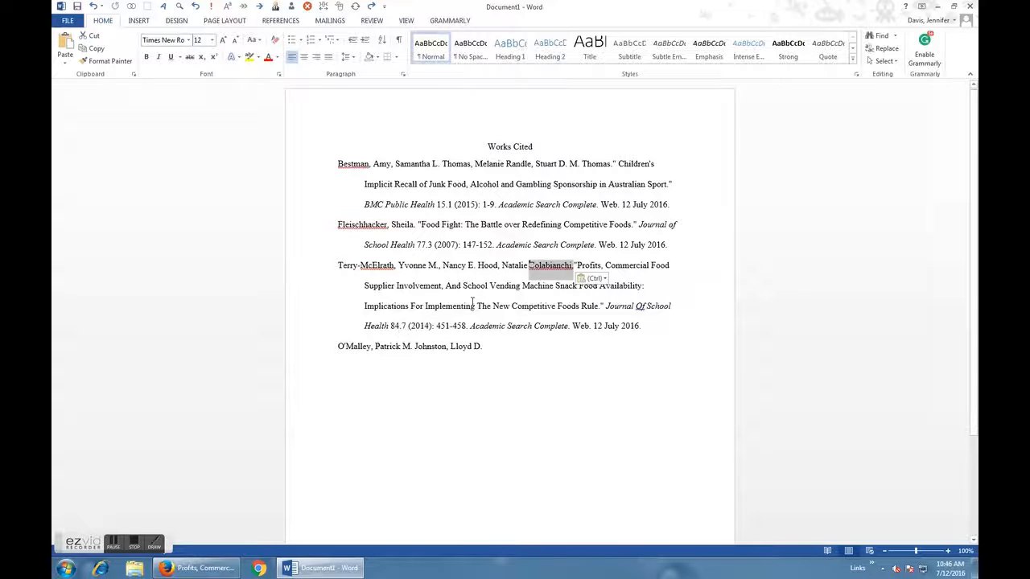
pyautogui.click(559, 245)
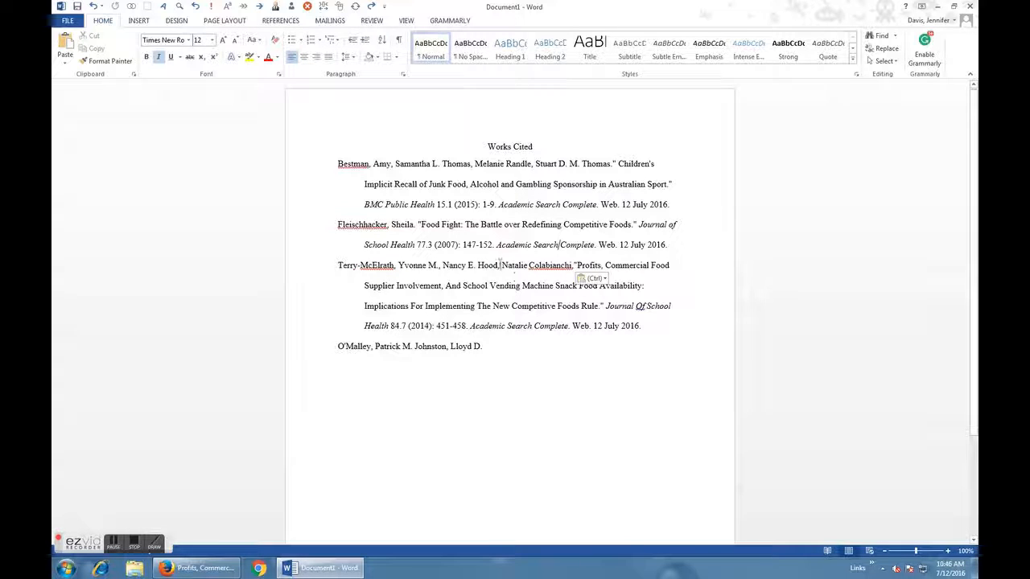
pyautogui.click(574, 265)
pyautogui.write('"')
# Move the third and fourth co-authors' names into the citation before the article title, each with given name and initial before surname.
pyautogui.moveTo(372, 347); pyautogui.dragTo(575, 266)
pyautogui.click(410, 347)
pyautogui.moveTo(339, 347); pyautogui.dragTo(616, 269)
pyautogui.moveTo(373, 347); pyautogui.dragTo(650, 272)
pyautogui.moveTo(340, 366); pyautogui.dragTo(373, 286)
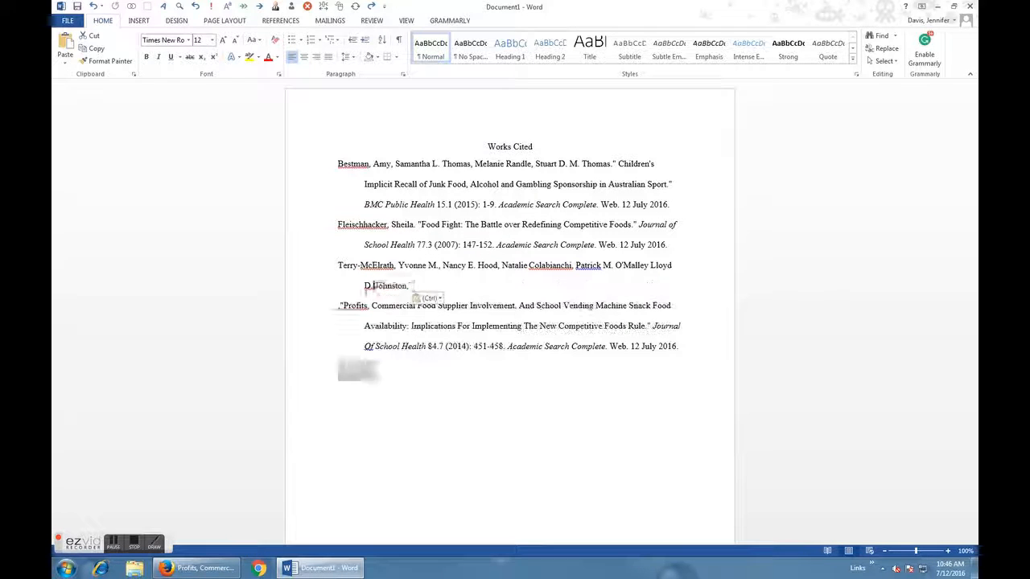
# Insert a comma between the last two co-authors, remove the stray line break and commas before the article title, and end the author list with a period.
pyautogui.click(648, 266)
pyautogui.write(',')
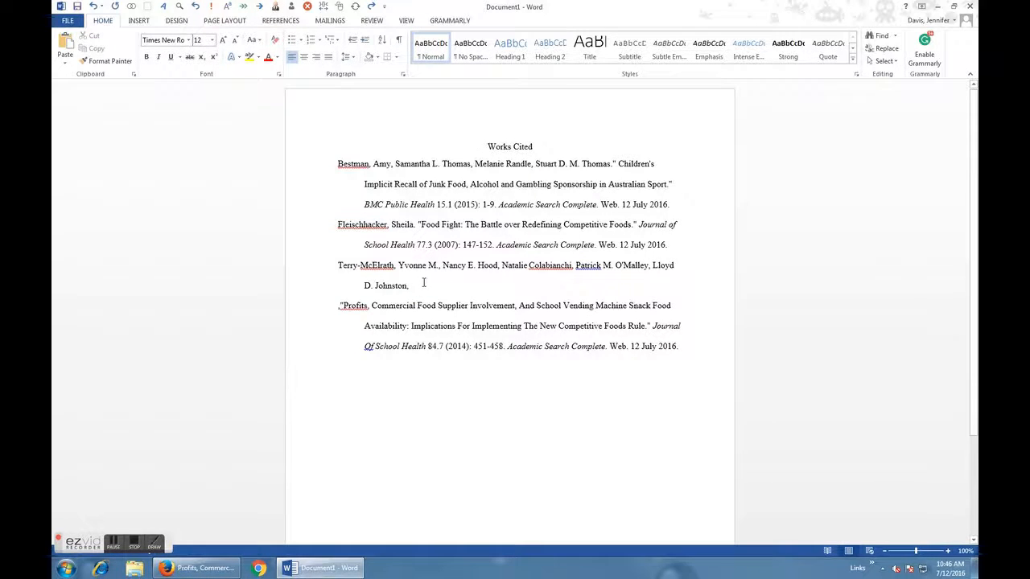
pyautogui.press('Delete')
pyautogui.press('BackSpace')
pyautogui.press('BackSpace')
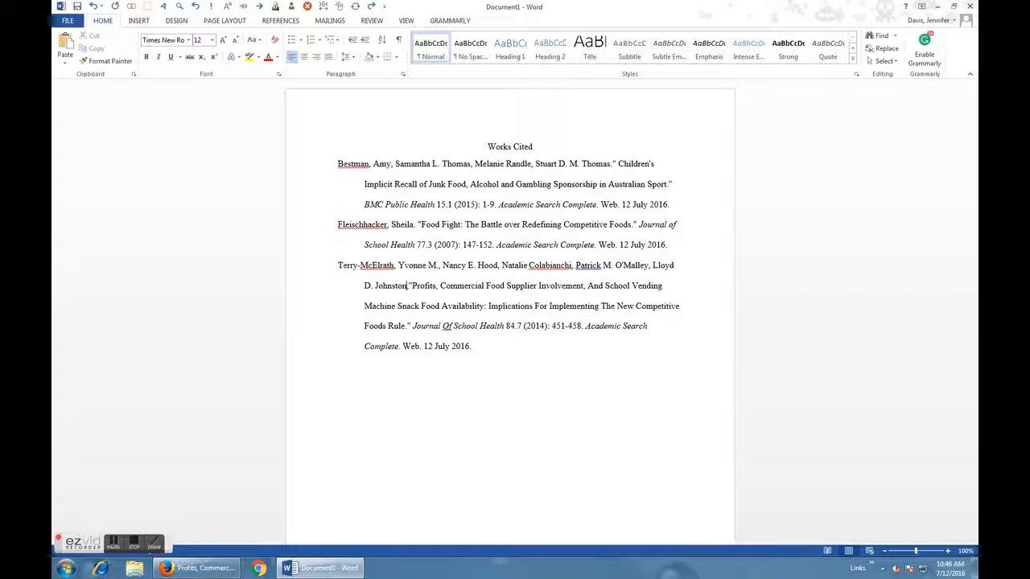
pyautogui.write('.')
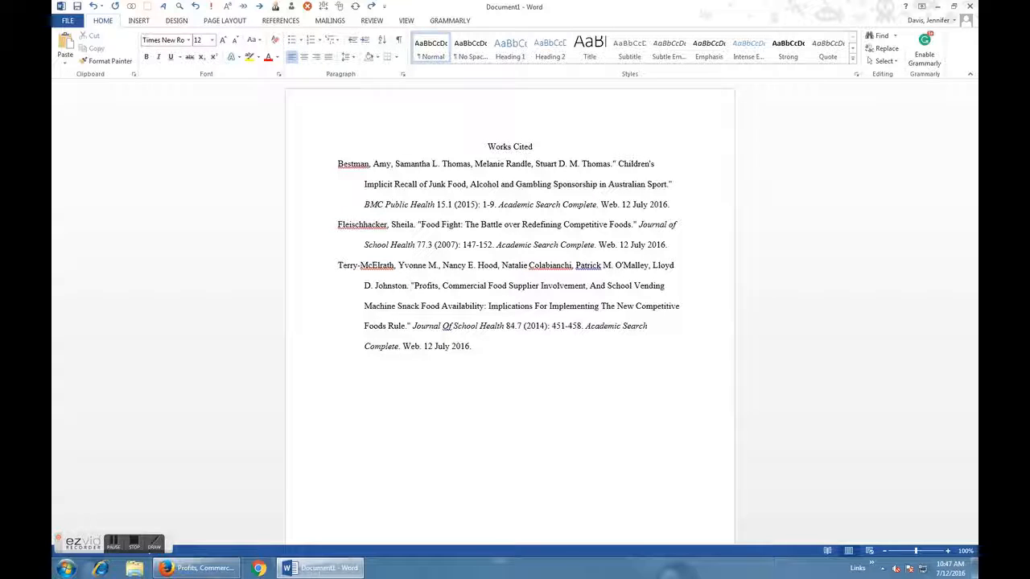
# Change "And", "For" and "The" in the article title and "Of" in the journal name to lowercase.
pyautogui.doubleClick(596, 286)
pyautogui.write('and')
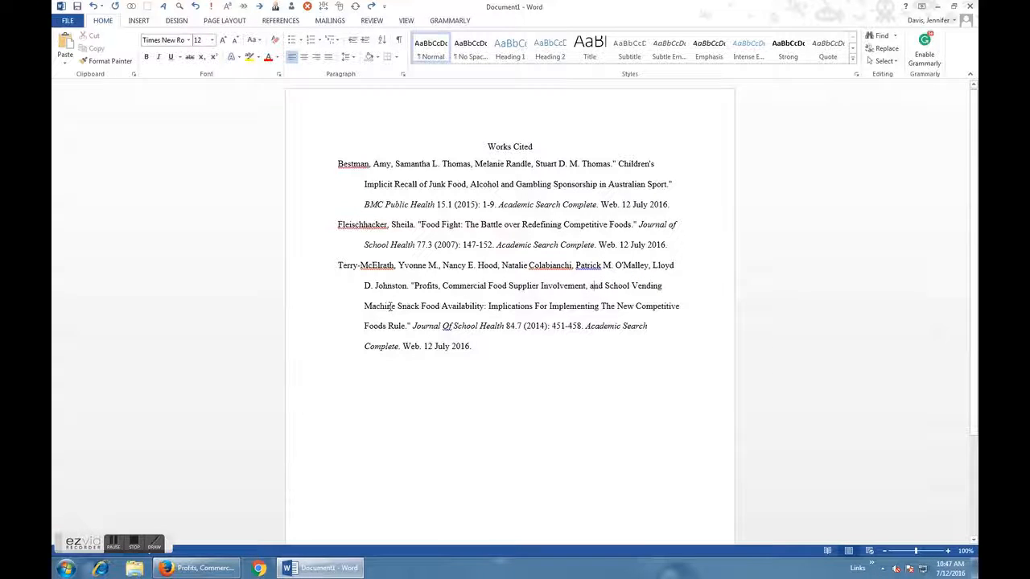
pyautogui.doubleClick(537, 306)
pyautogui.write('for')
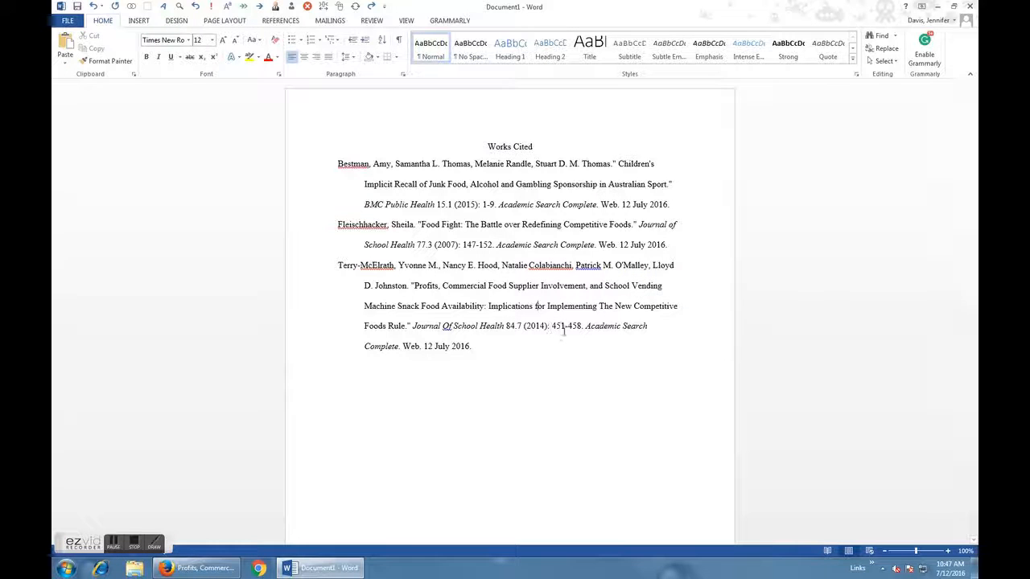
pyautogui.doubleClick(605, 306)
pyautogui.write('the')
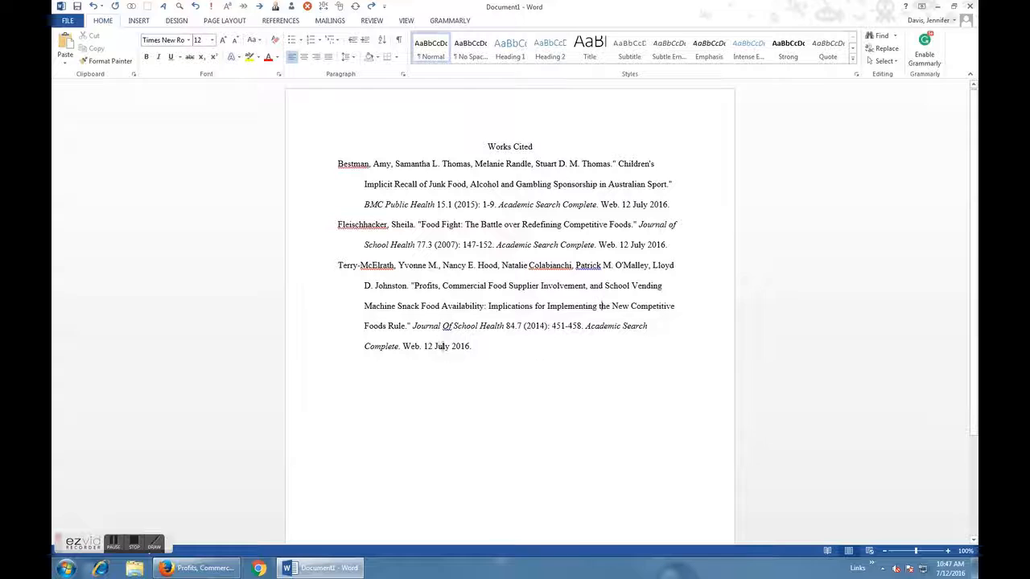
pyautogui.doubleClick(446, 326)
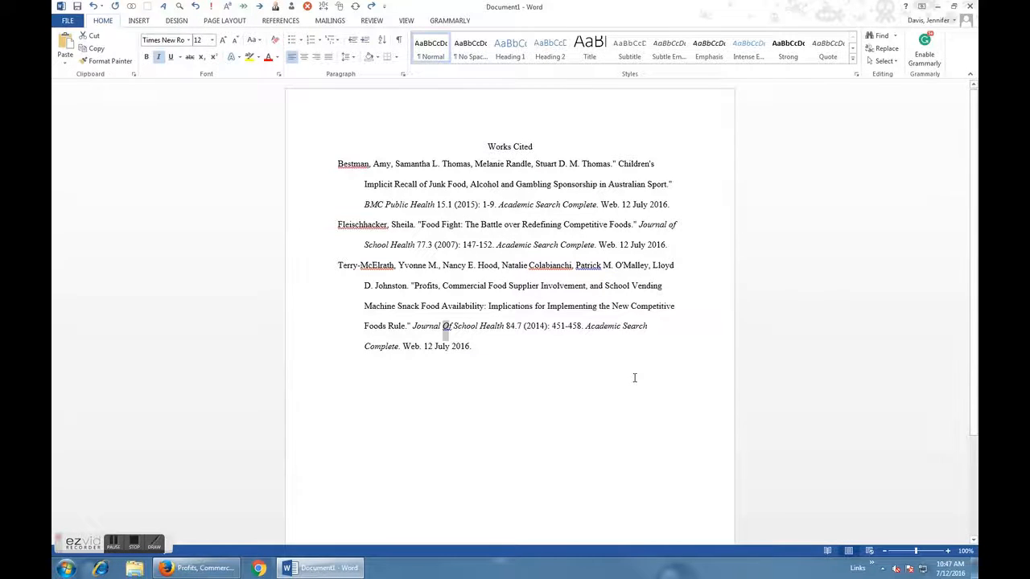
pyautogui.write('of')
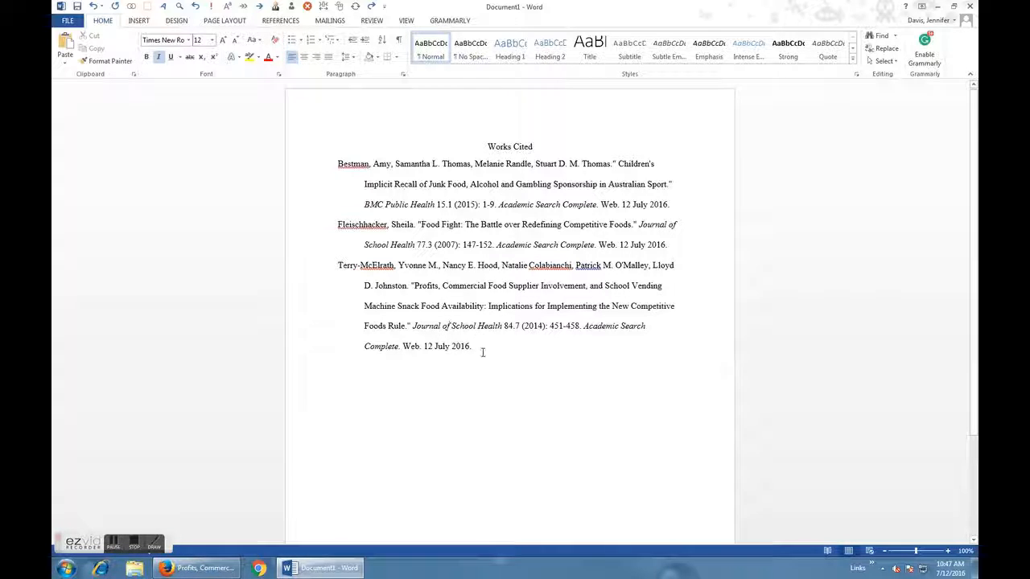
pyautogui.click(409, 292)
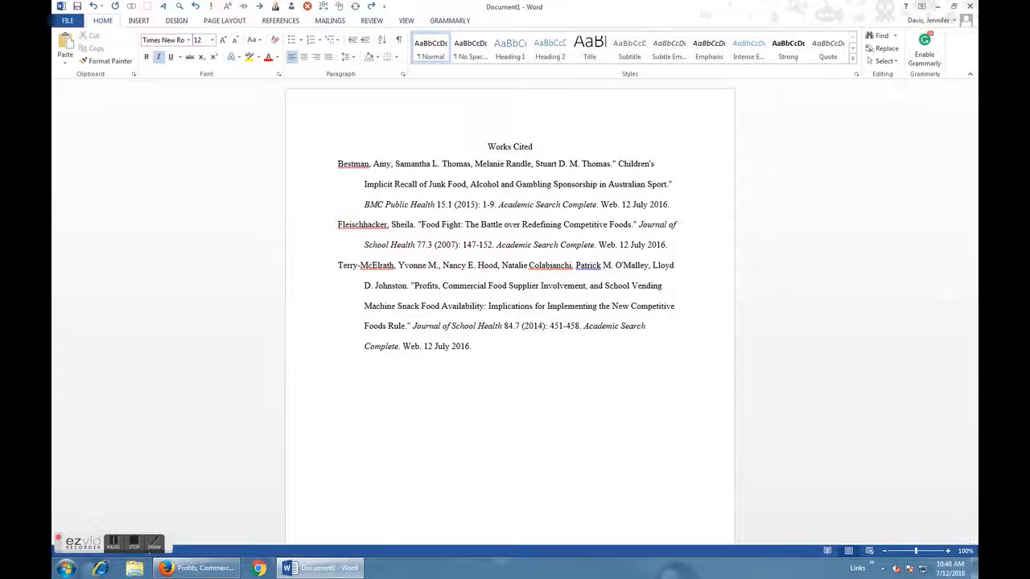
# Switch to Firefox and return to the search area of the article's EBSCOhost record.
pyautogui.click(187, 569)
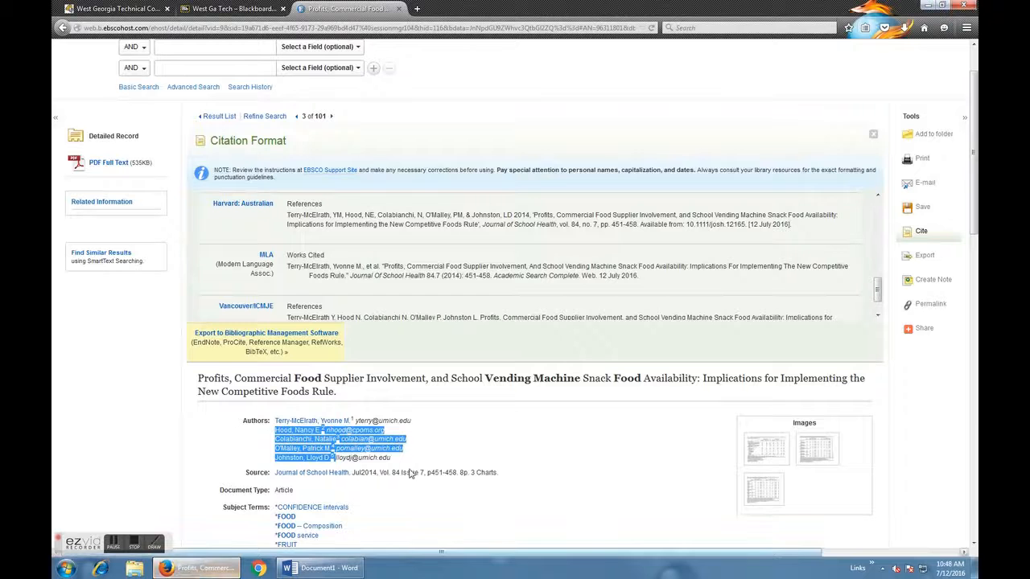
pyautogui.scroll(2, 575, 120)
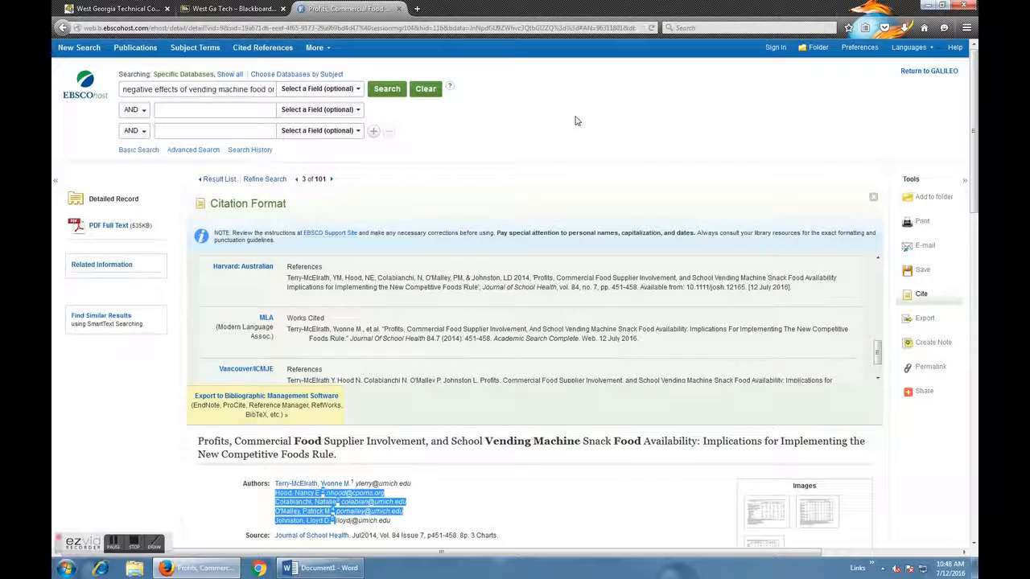